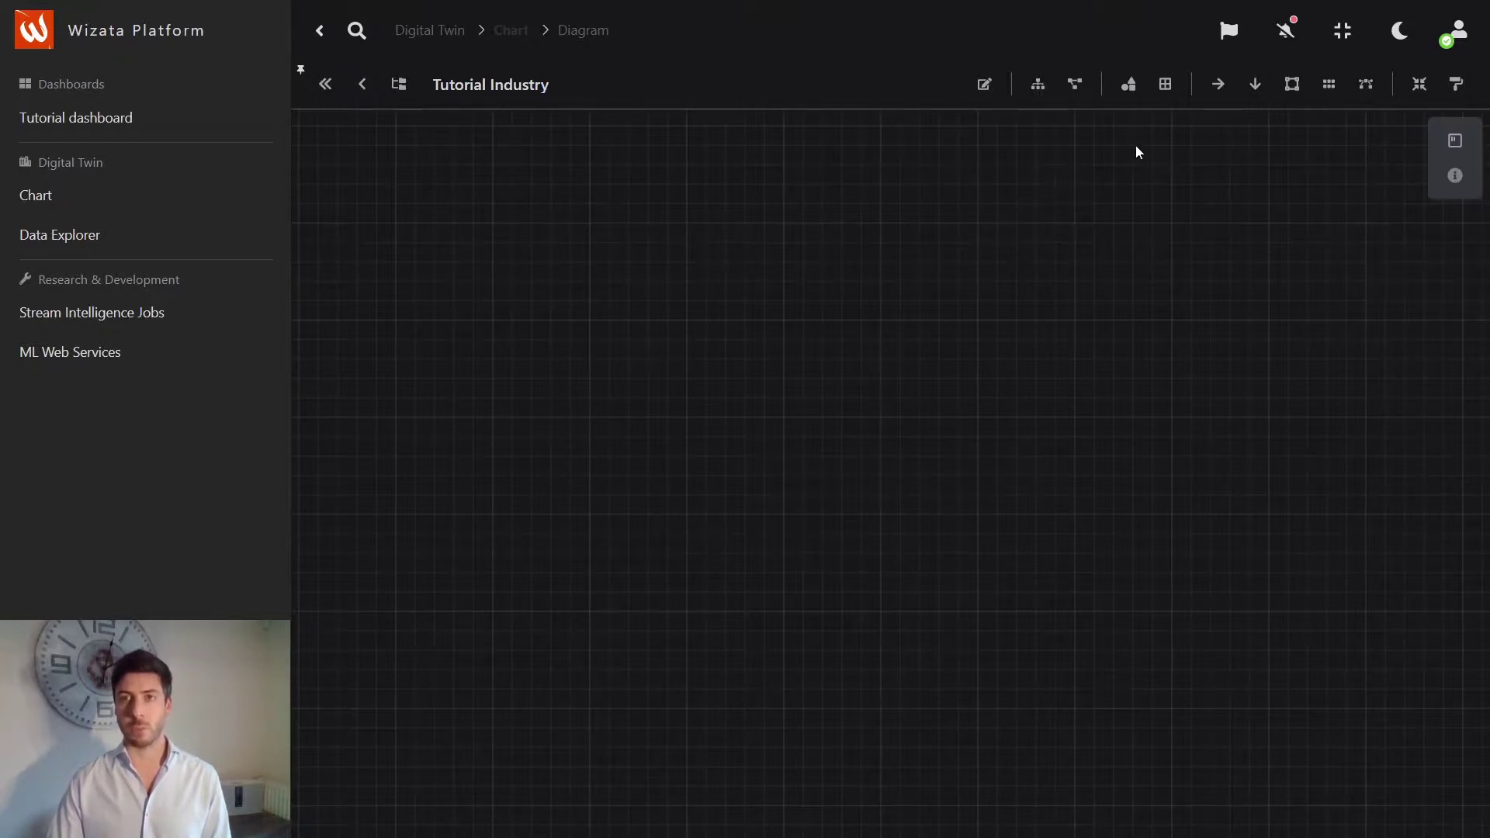
- Place an Area block named Plant 1 with a factory icon on the canvas and save it
{"action": "left_click", "coordinate": [1134, 93]}
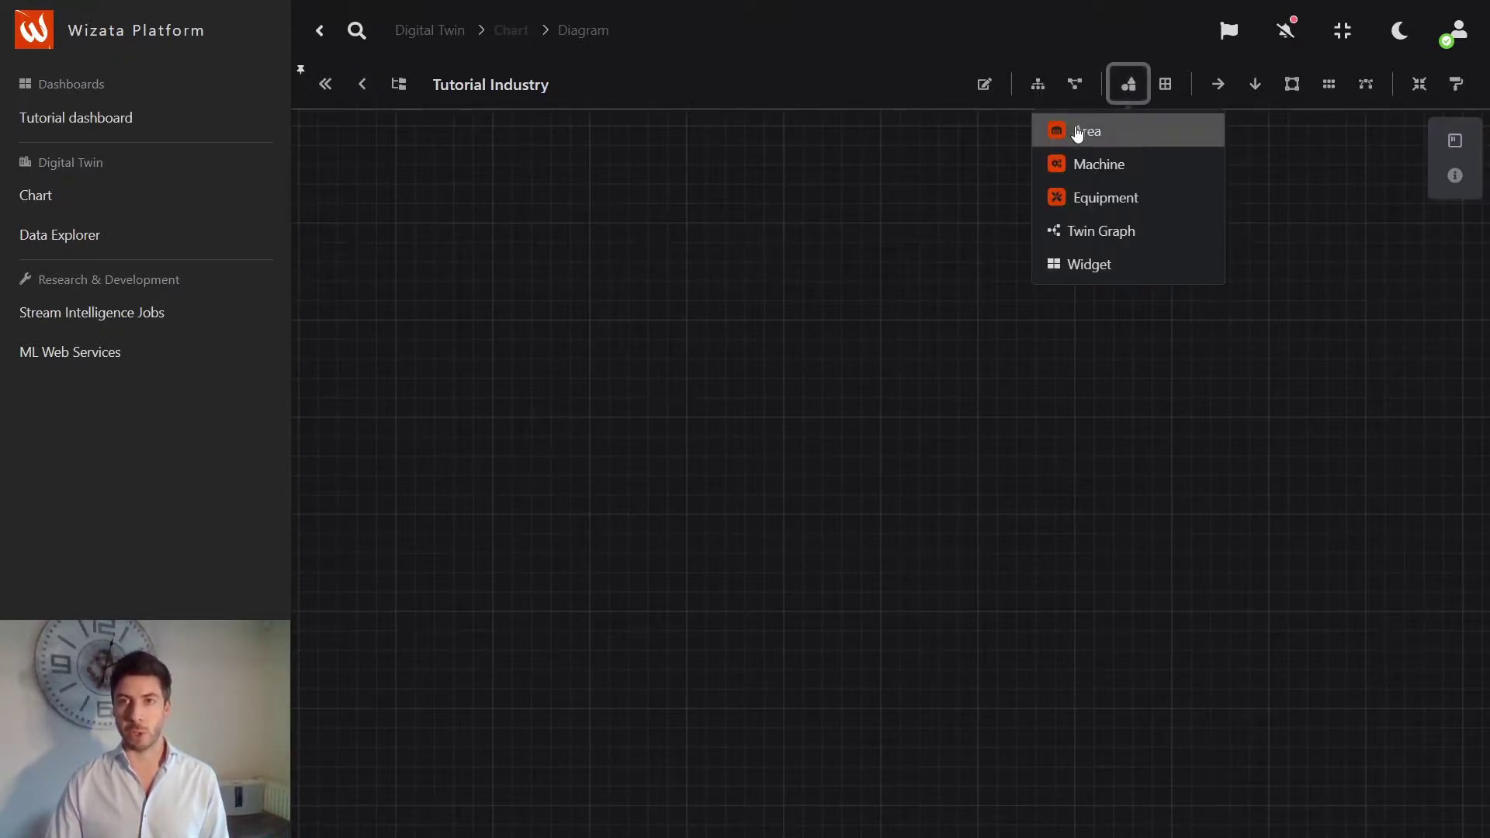
{"action": "left_click_drag", "start_coordinate": [1104, 132], "coordinate": [759, 308]}
{"action": "double_click", "coordinate": [821, 304]}
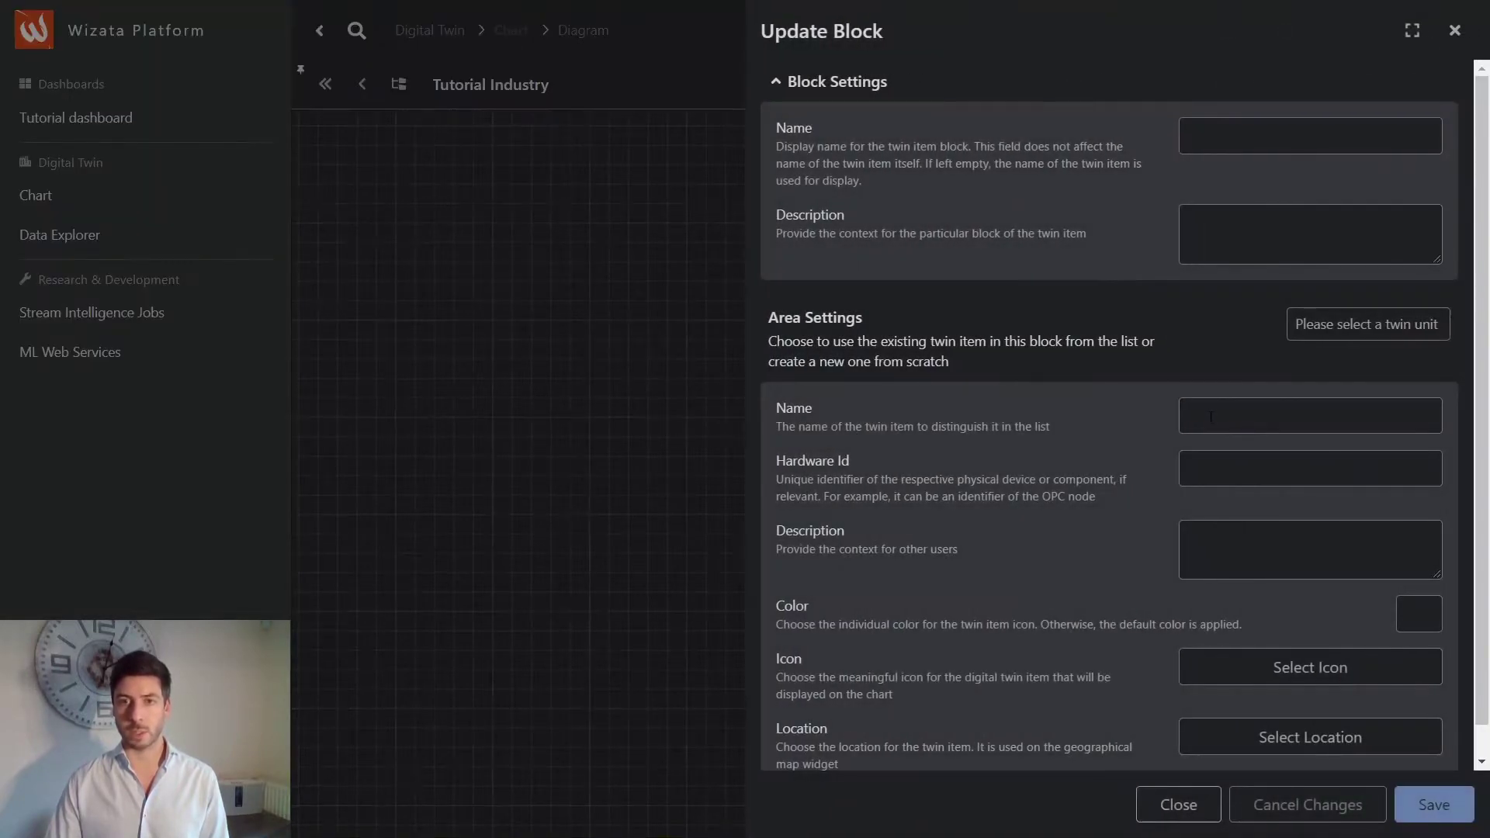
{"action": "left_click", "coordinate": [1227, 429]}
{"action": "type", "text": "Plan"}
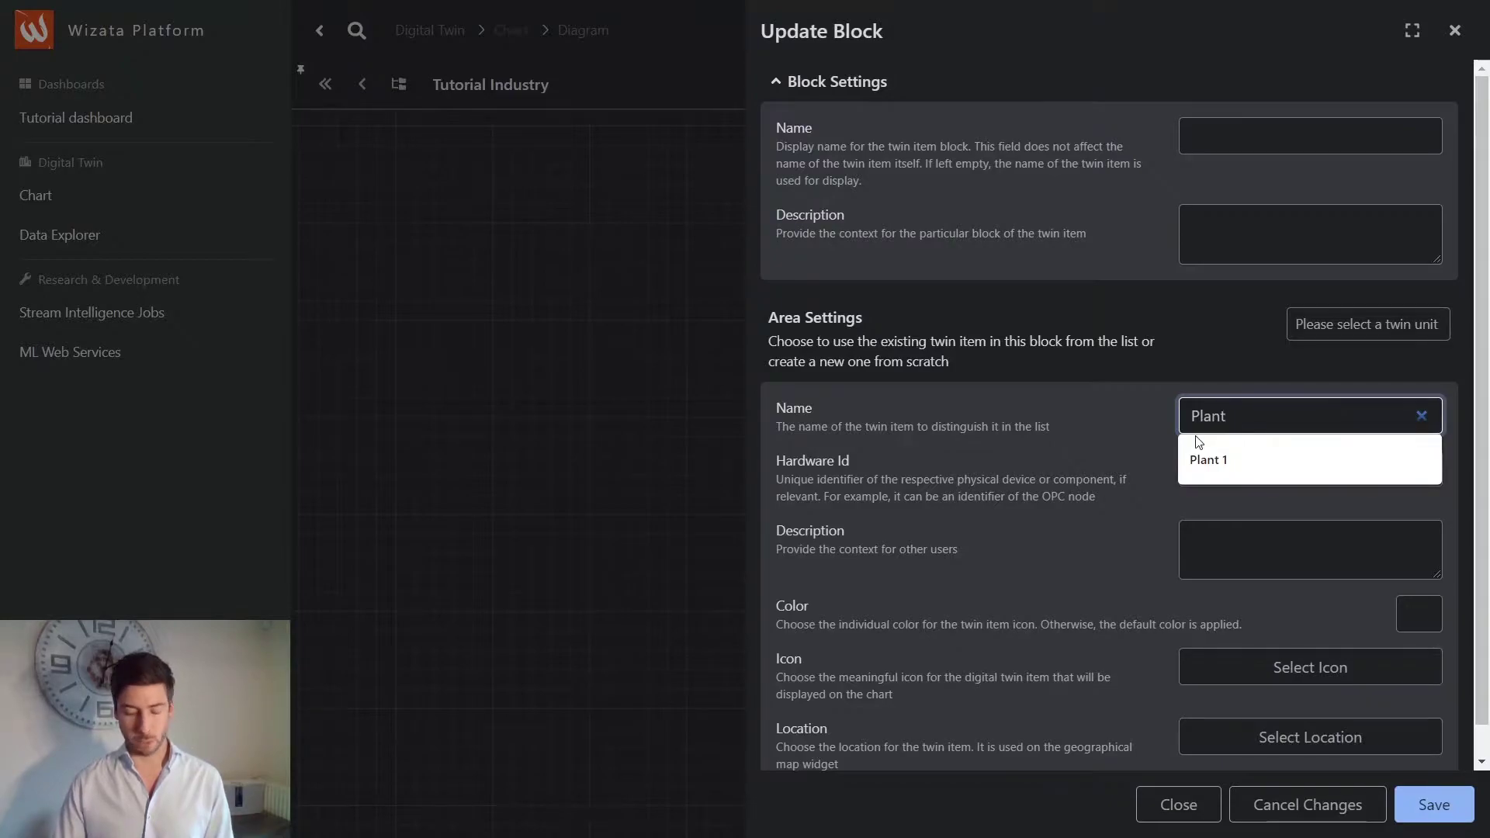
{"action": "type", "text": "t"}
{"action": "left_click", "coordinate": [1296, 459]}
{"action": "left_click", "coordinate": [1334, 669]}
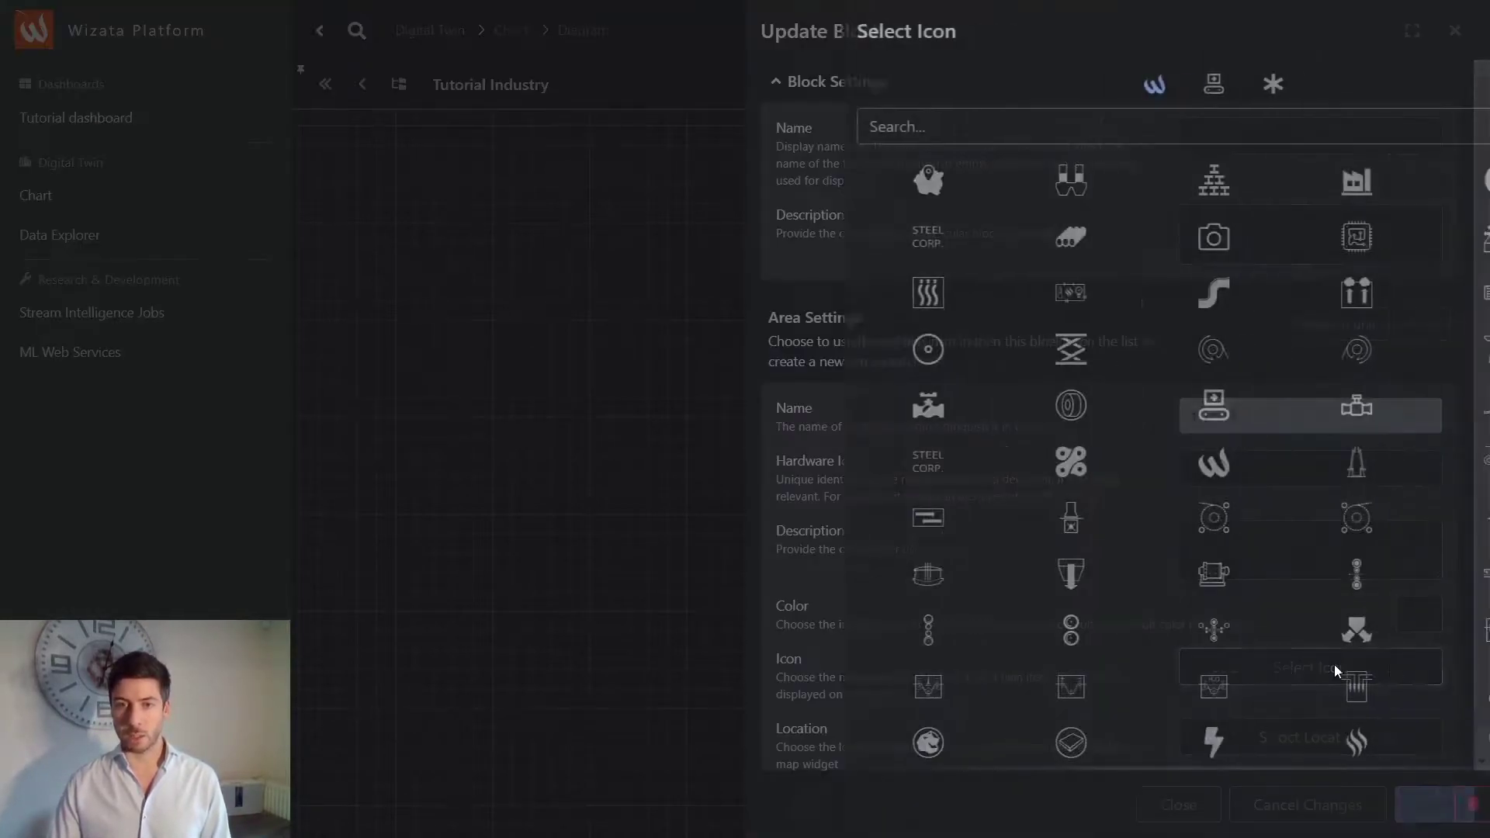
{"action": "left_click", "coordinate": [1266, 180]}
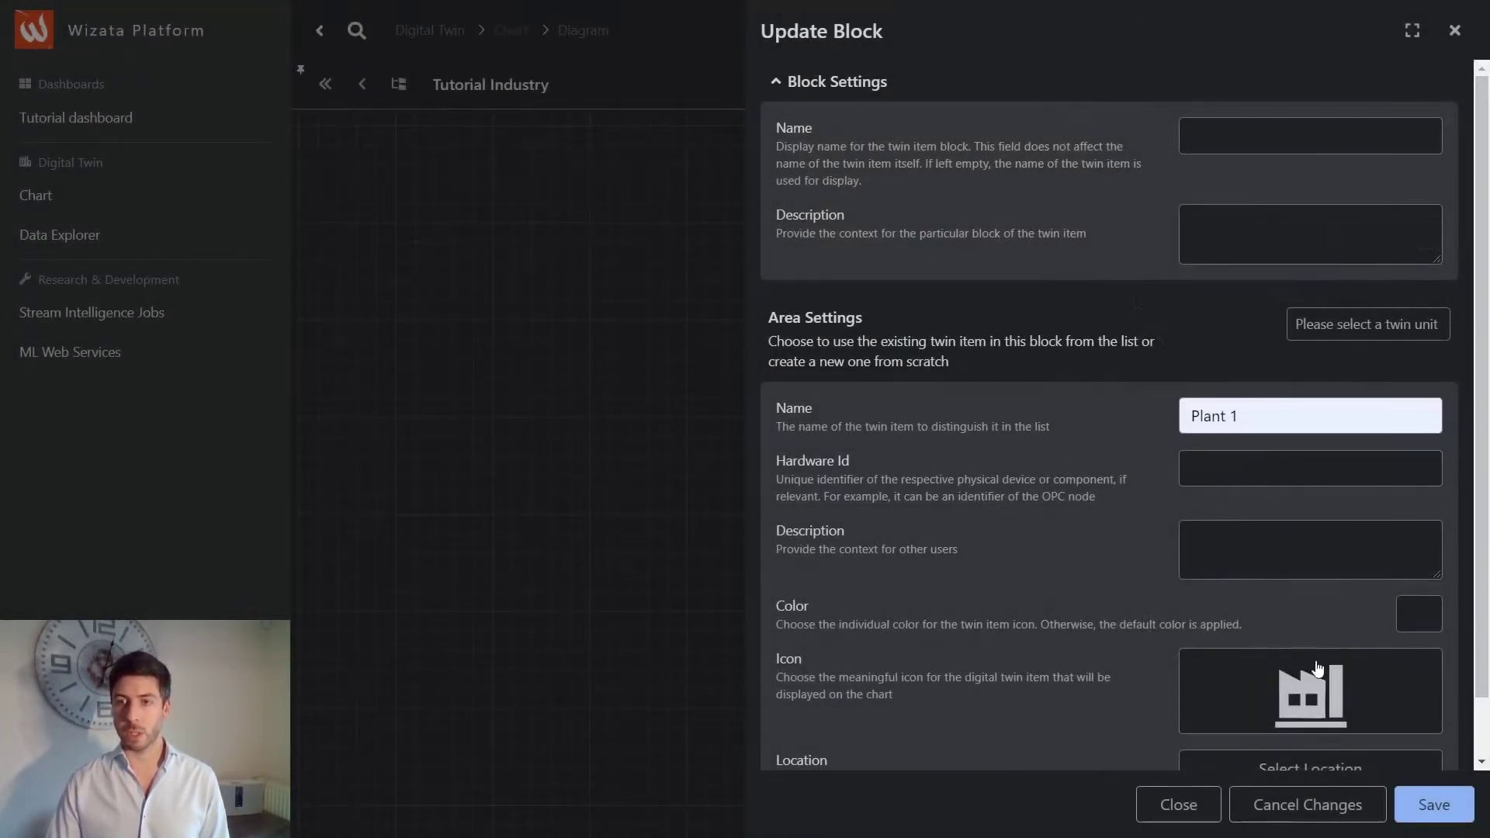
{"action": "scroll", "coordinate": [1323, 698], "scroll_direction": "down", "scroll_amount": 1}
{"action": "left_click", "coordinate": [1434, 804]}
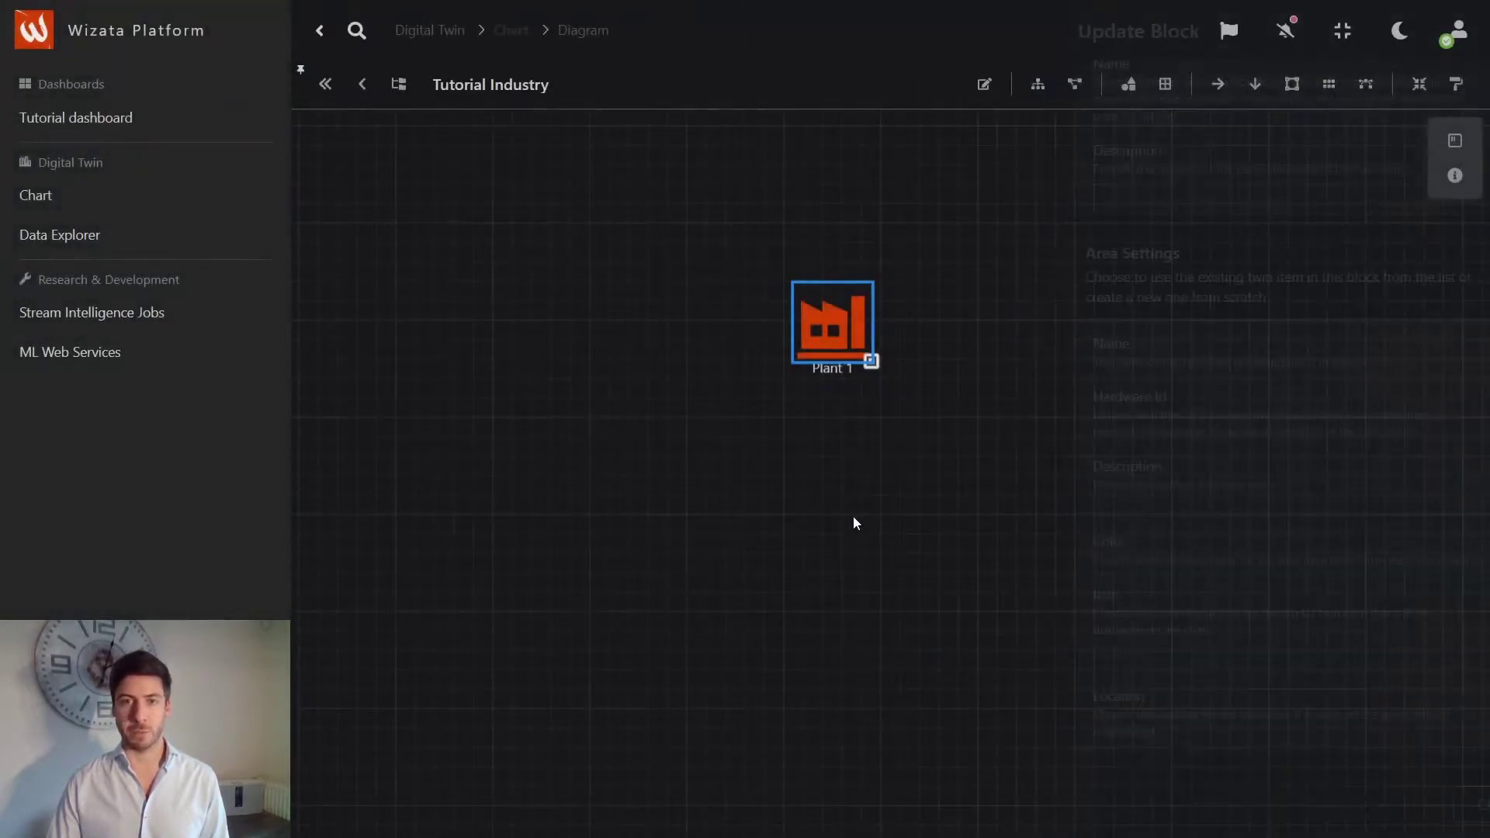
{"action": "left_click_drag", "start_coordinate": [895, 458], "coordinate": [845, 417]}
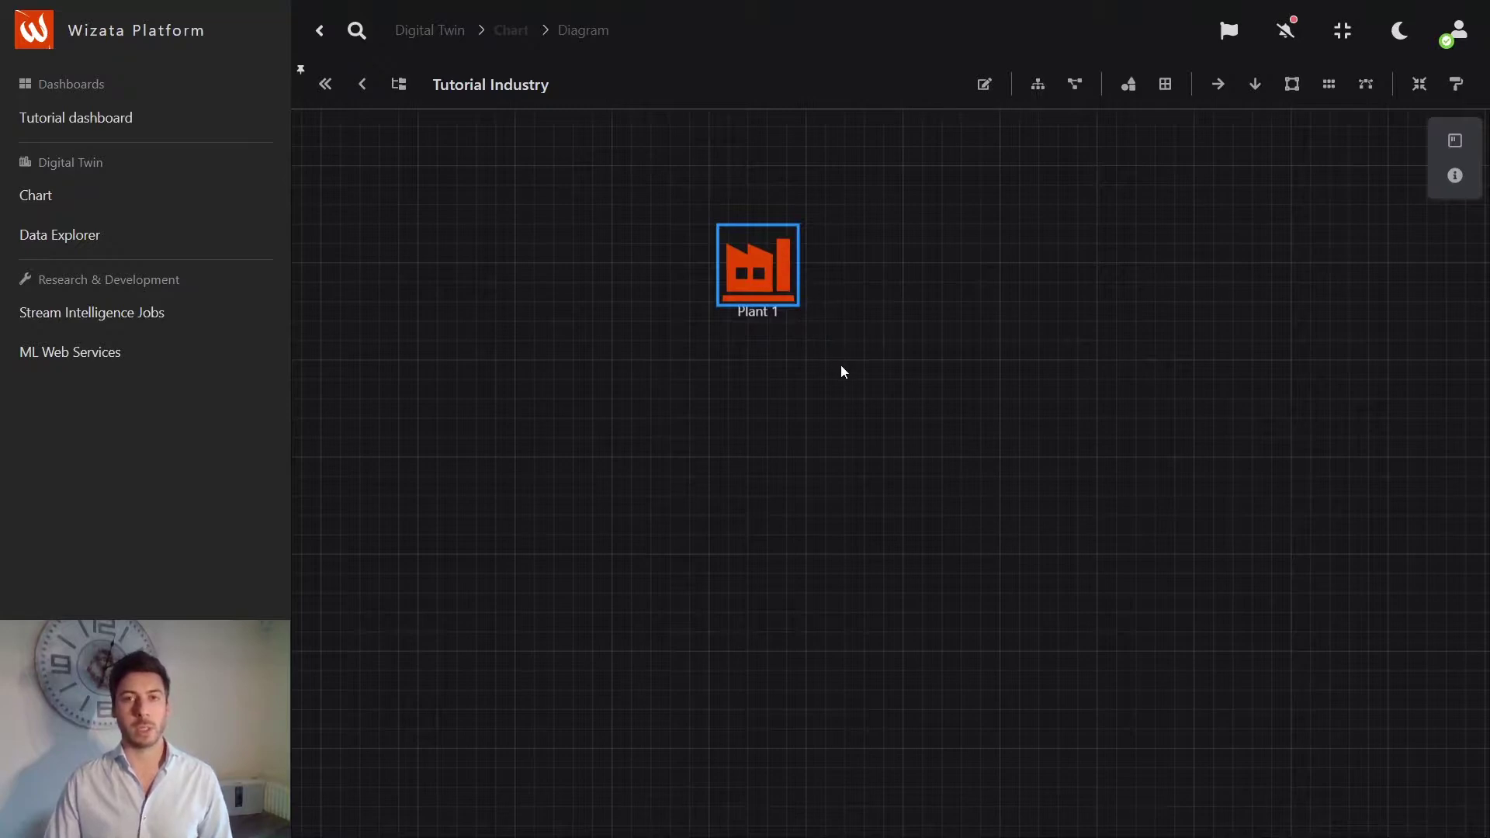
- Add three Machine blocks linked under Plant 1 from its right-click menu
{"action": "left_click", "coordinate": [828, 397]}
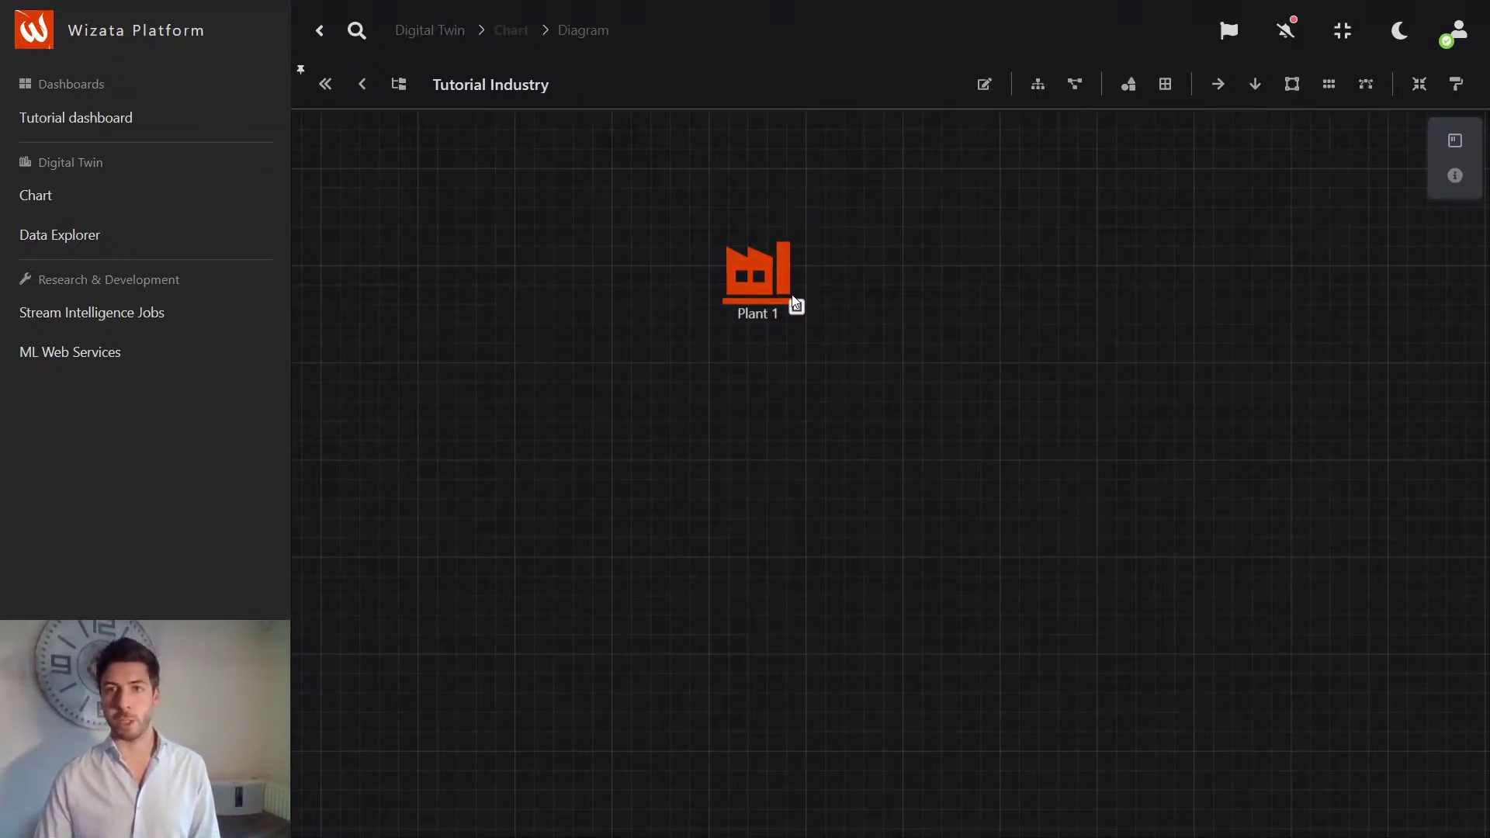
{"action": "right_click", "coordinate": [780, 271]}
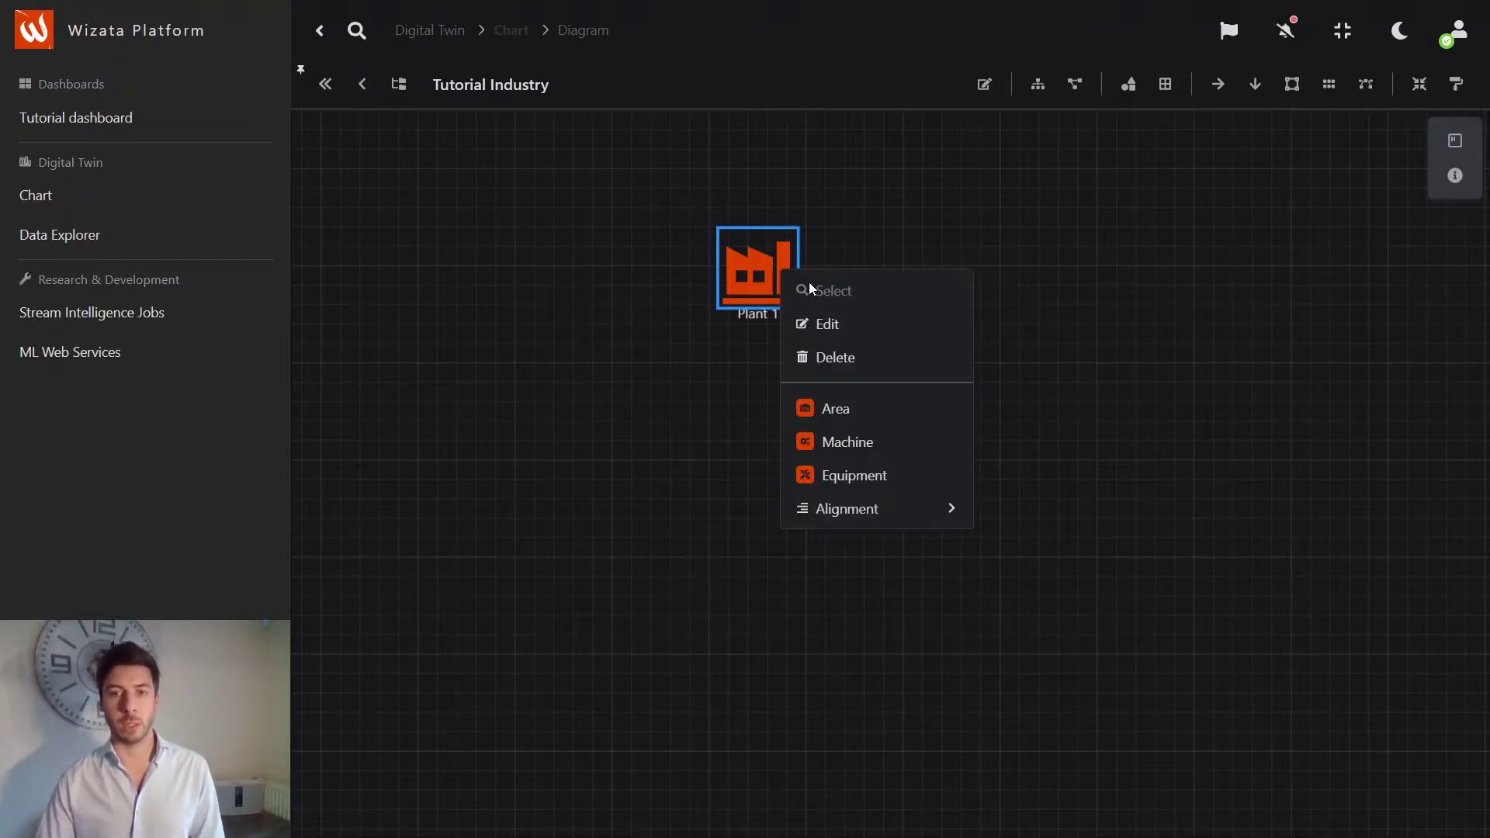
{"action": "left_click", "coordinate": [856, 443]}
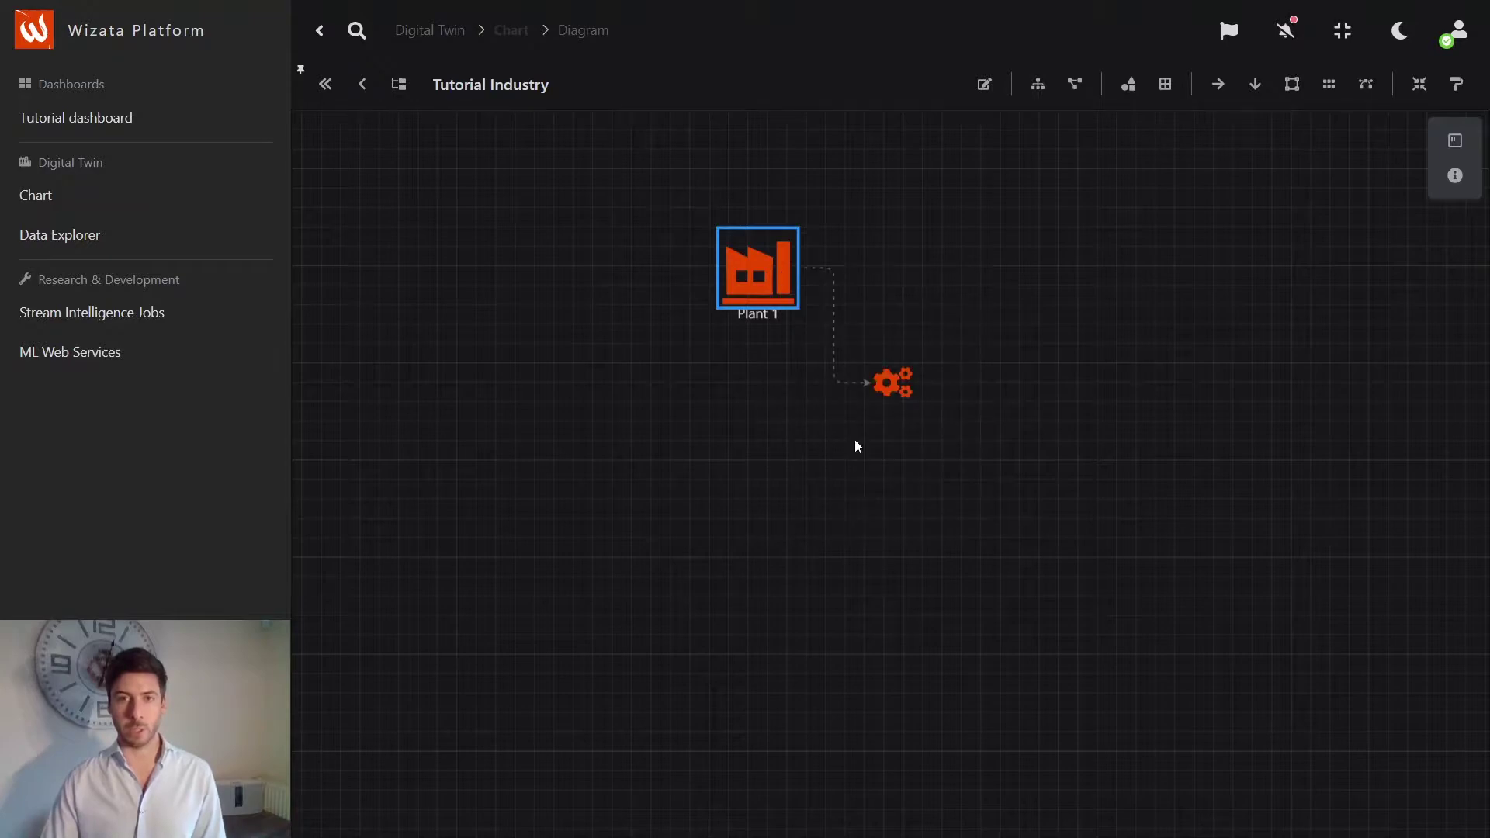
{"action": "right_click", "coordinate": [761, 278]}
{"action": "left_click", "coordinate": [881, 446]}
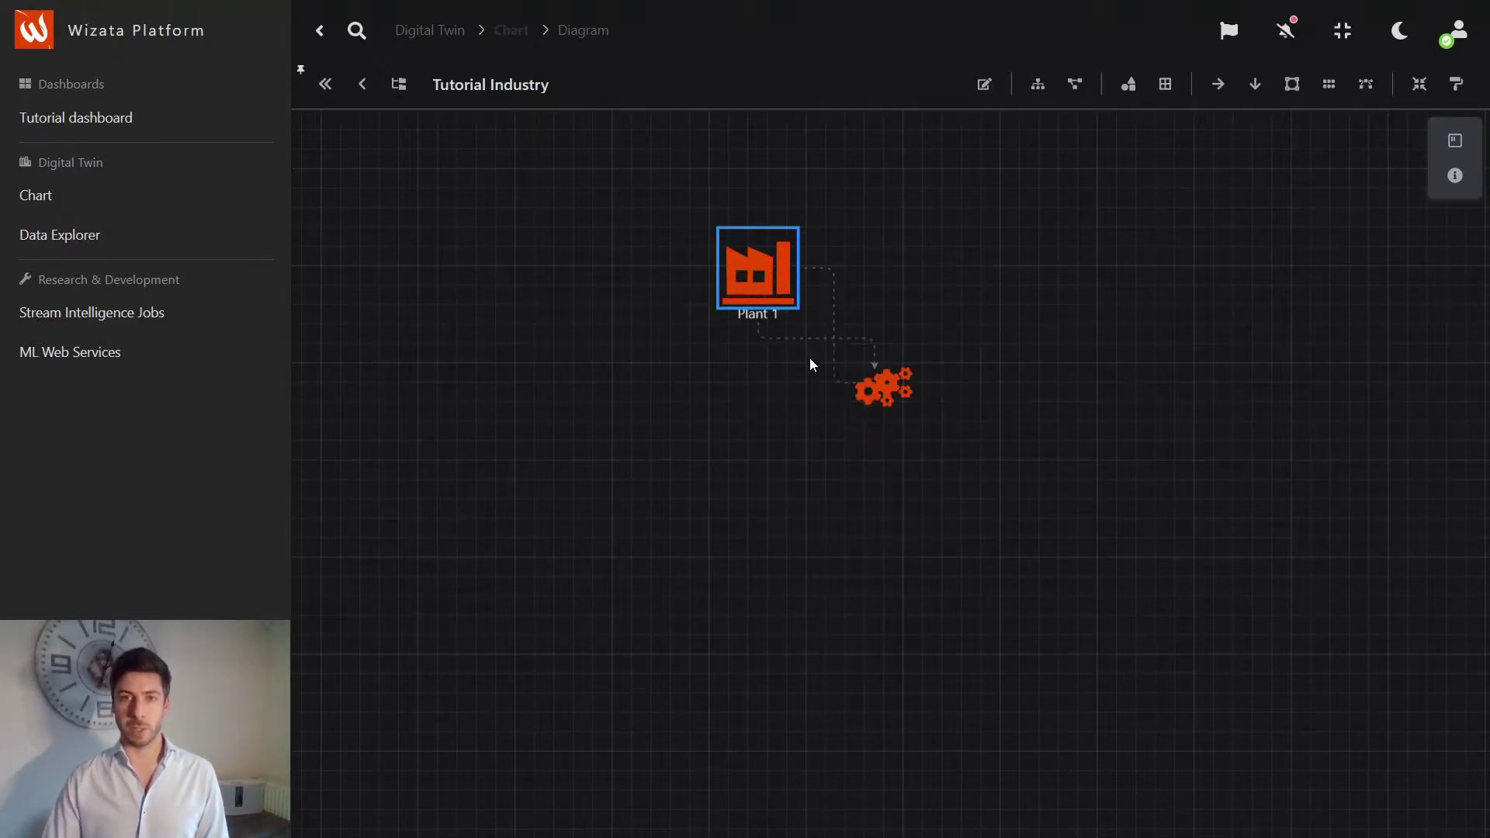
{"action": "right_click", "coordinate": [779, 269]}
{"action": "key", "text": "Escape"}
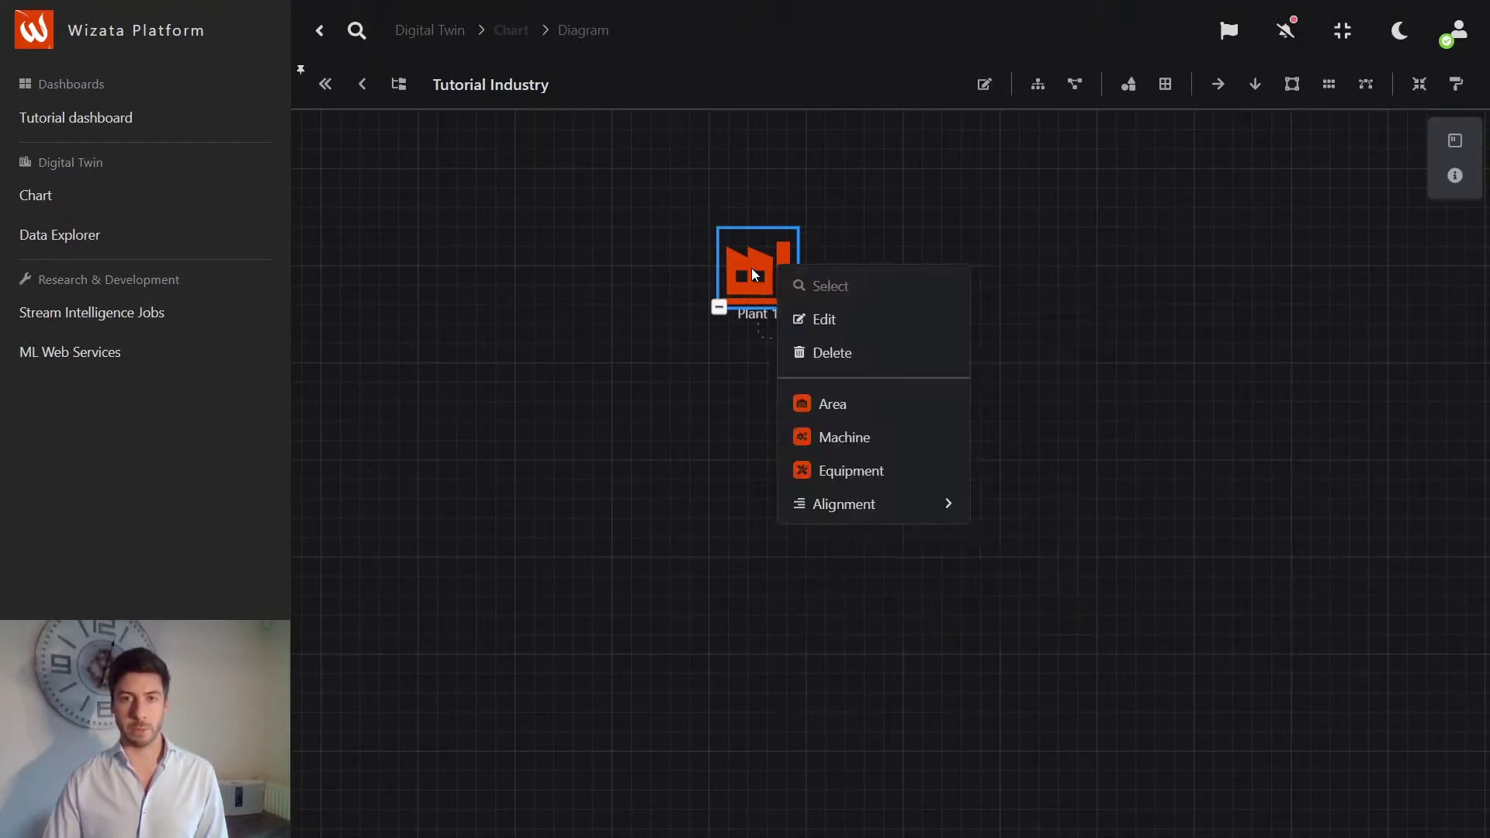
{"action": "right_click", "coordinate": [749, 268]}
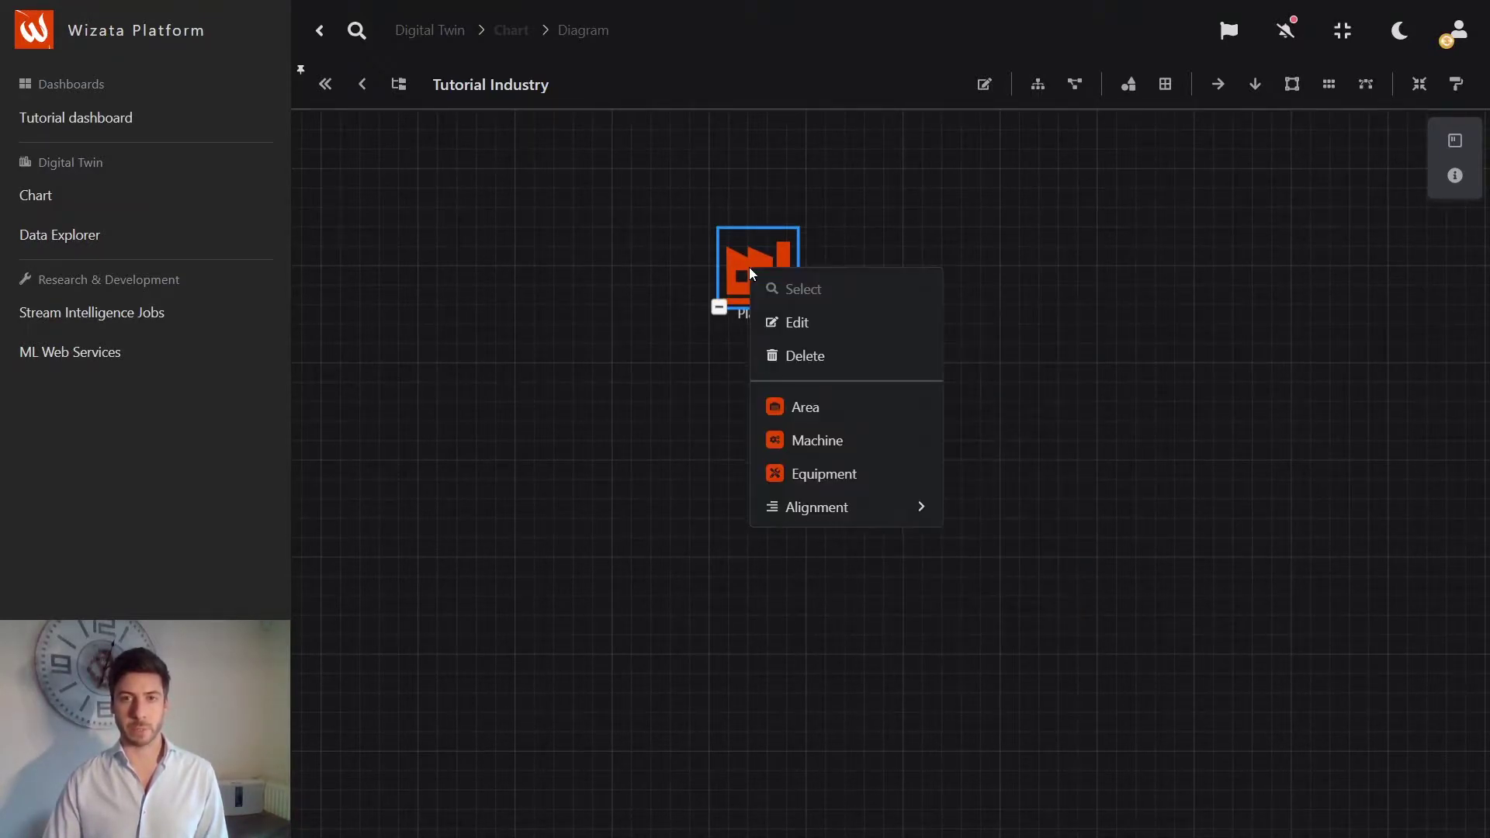
{"action": "left_click", "coordinate": [831, 441]}
- Spread the three gear nodes out in a row beneath Plant 1
{"action": "left_click_drag", "start_coordinate": [863, 385], "coordinate": [602, 462]}
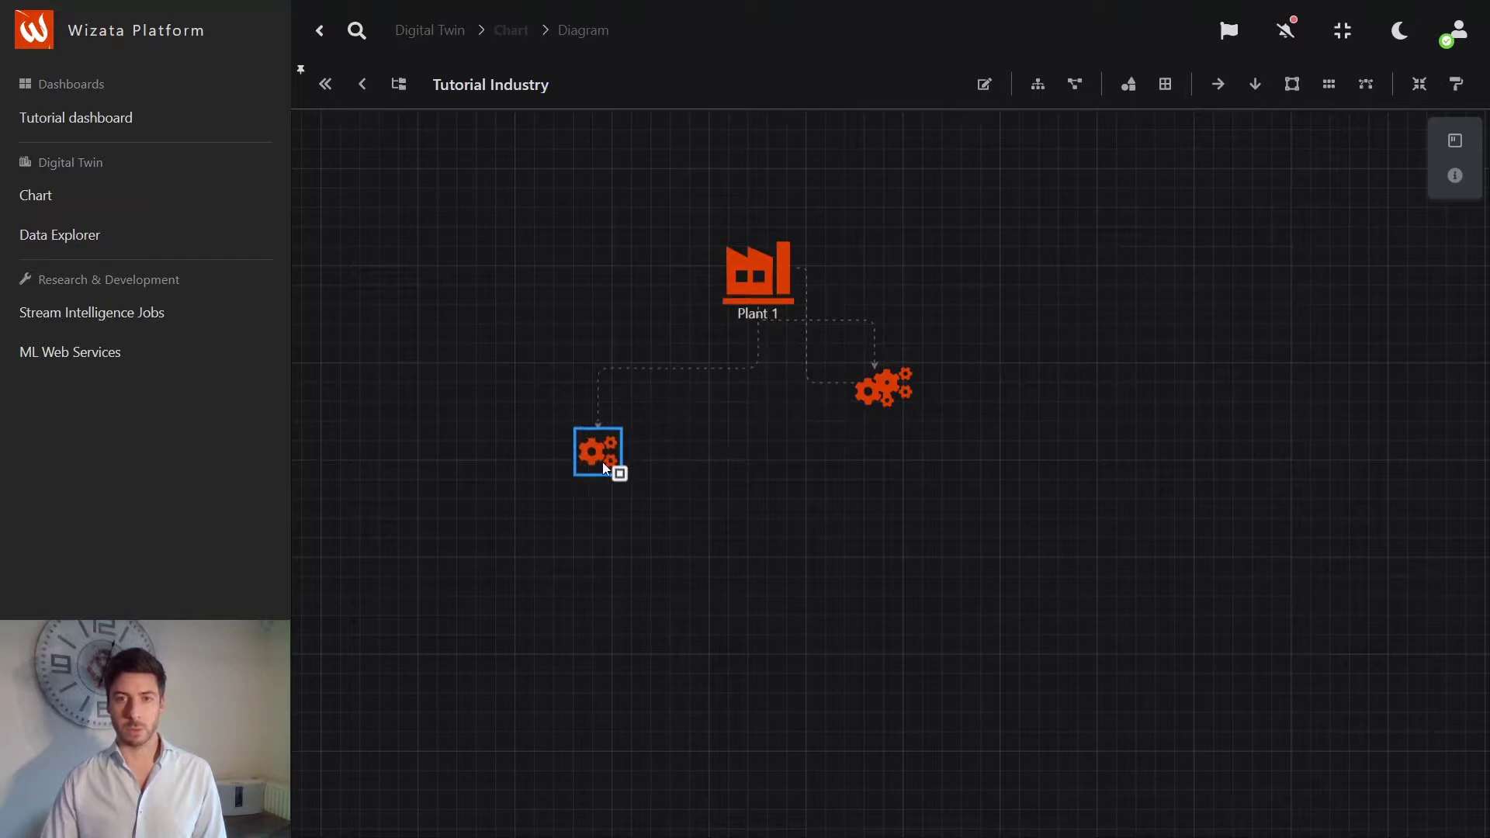
{"action": "left_click_drag", "start_coordinate": [861, 399], "coordinate": [799, 467]}
{"action": "left_click_drag", "start_coordinate": [875, 390], "coordinate": [1078, 452]}
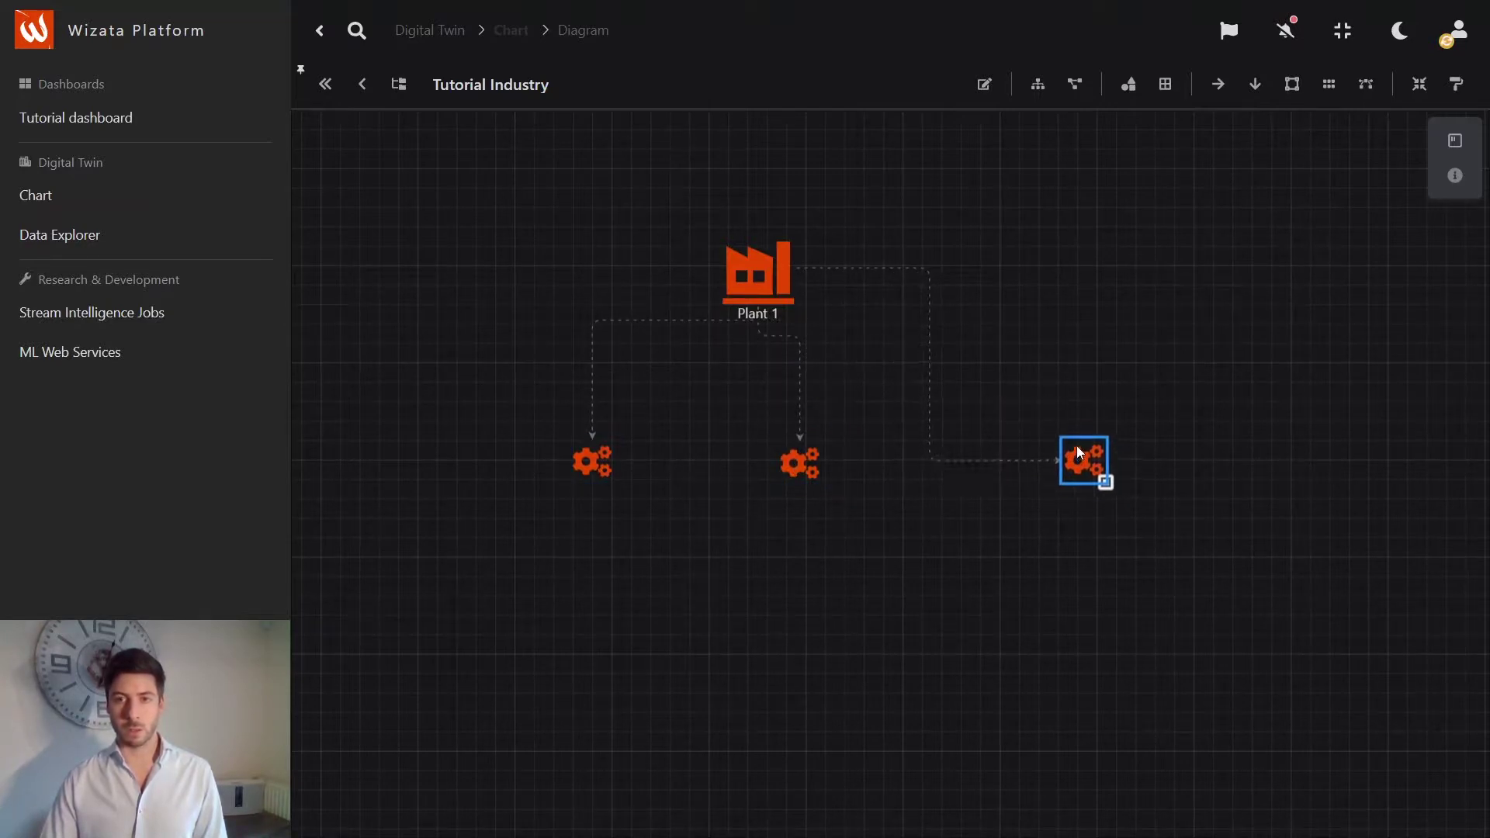
- Set the left machine to Injection line with a pipe icon and save
{"action": "double_click", "coordinate": [595, 459]}
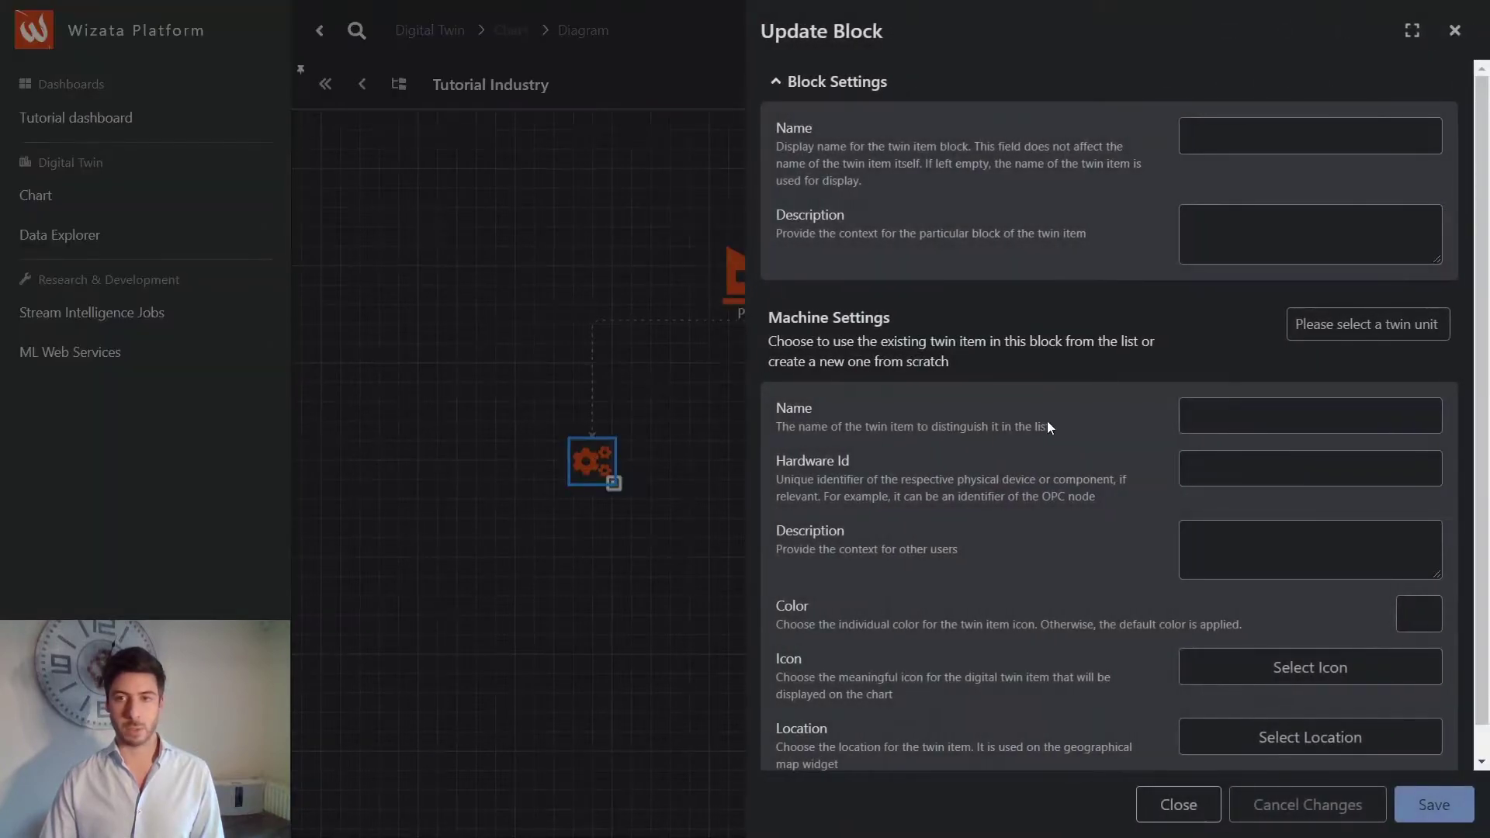
{"action": "left_click", "coordinate": [1307, 409]}
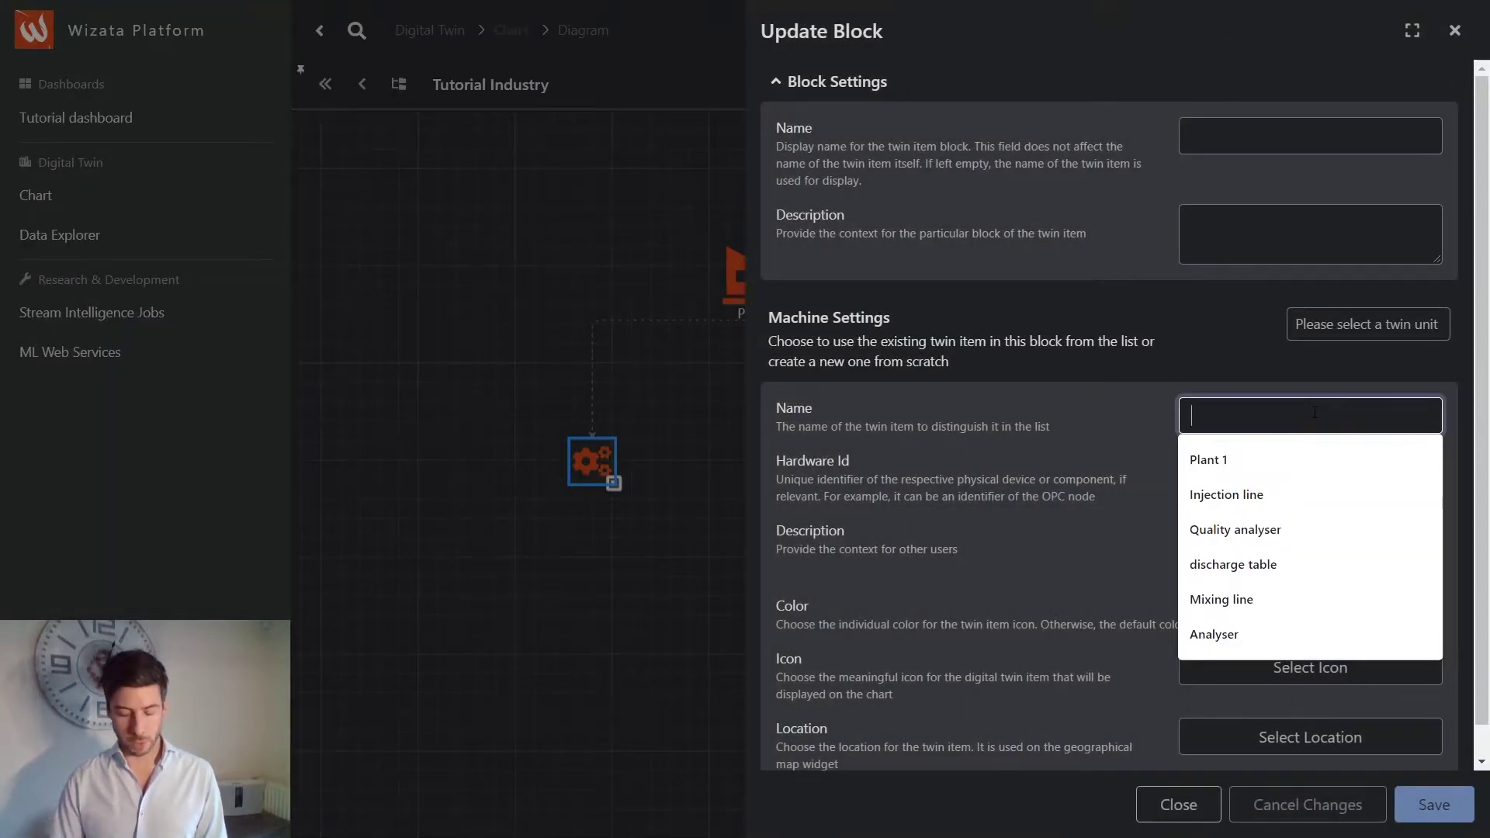
{"action": "type", "text": "Inject"}
{"action": "key", "text": "Down"}
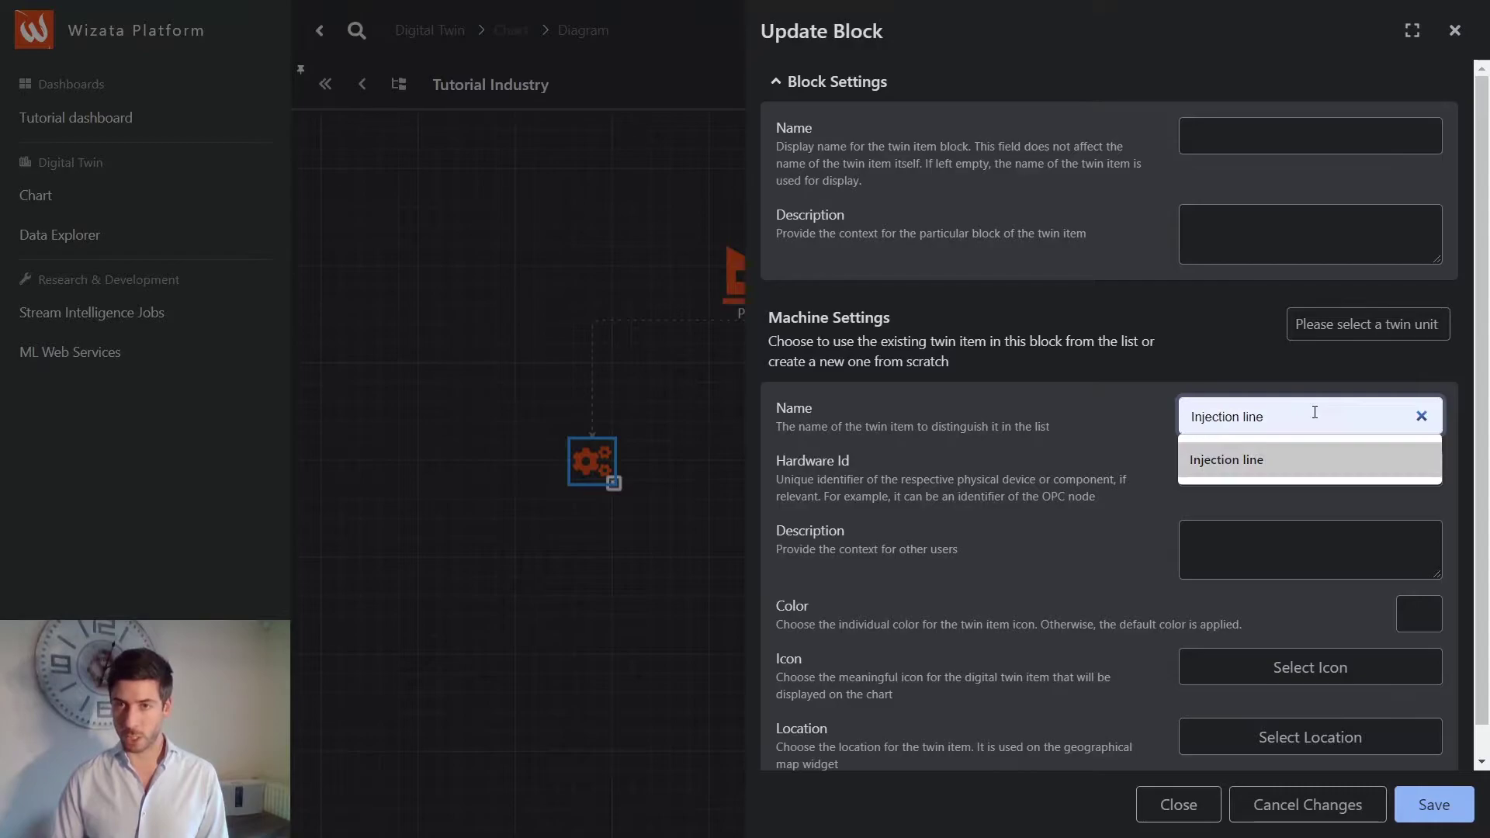
{"action": "key", "text": "Return"}
{"action": "left_click", "coordinate": [1353, 672]}
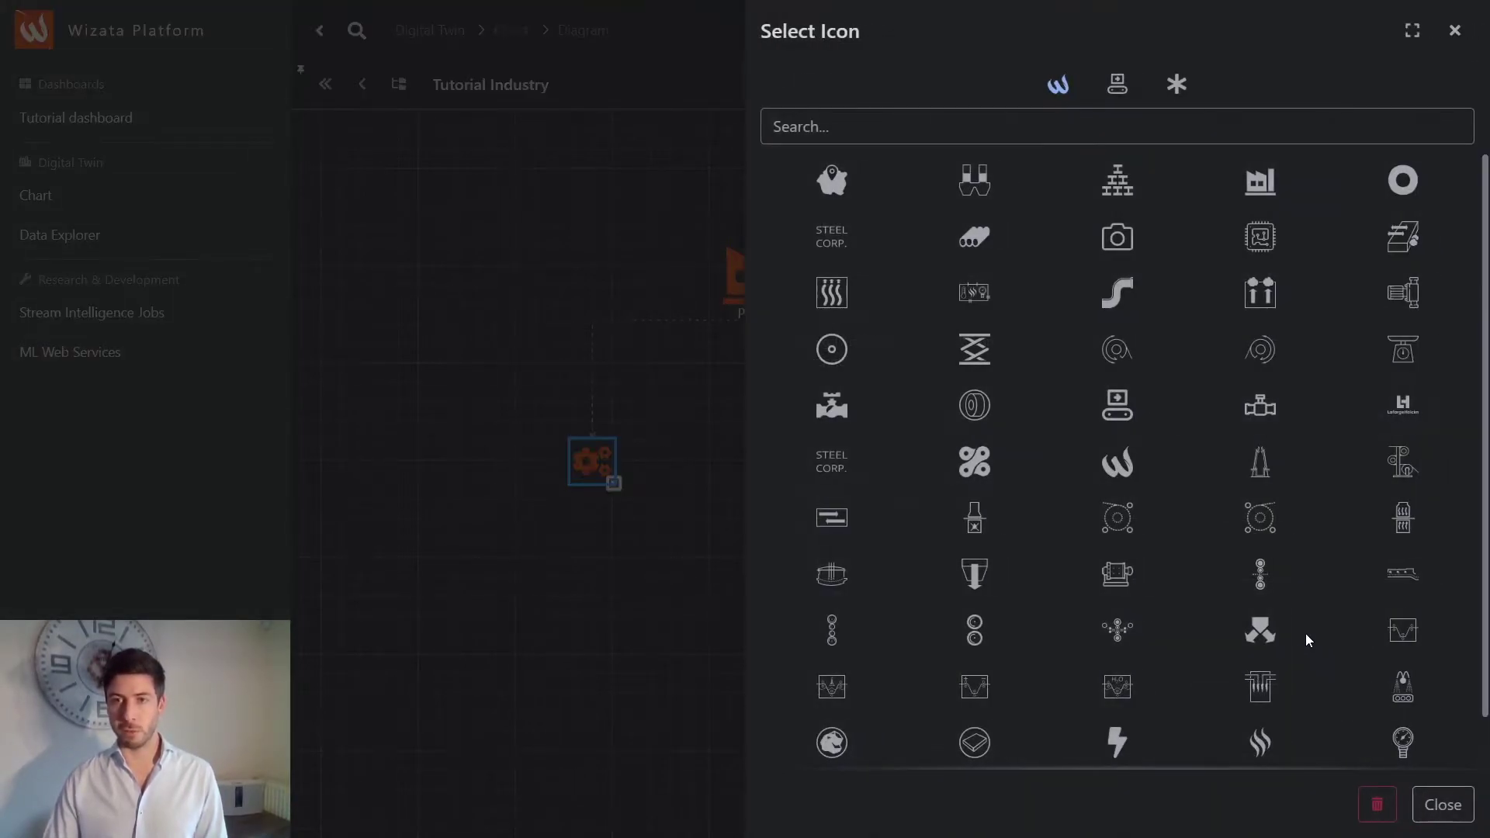
{"action": "left_click", "coordinate": [1119, 293]}
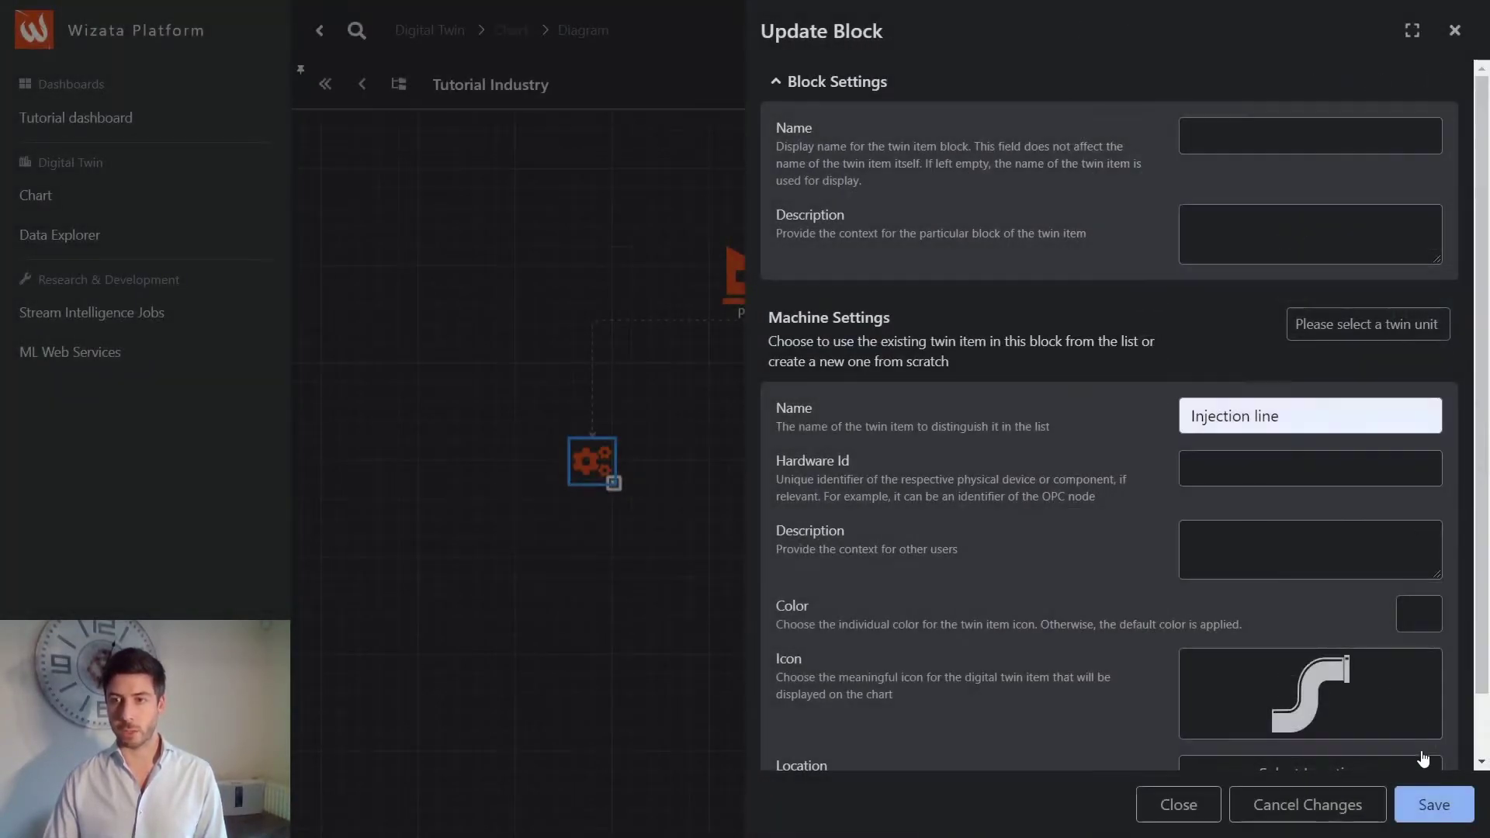
{"action": "left_click", "coordinate": [1433, 804]}
- Set the middle machine to Chemical bath and save
{"action": "left_click", "coordinate": [819, 481]}
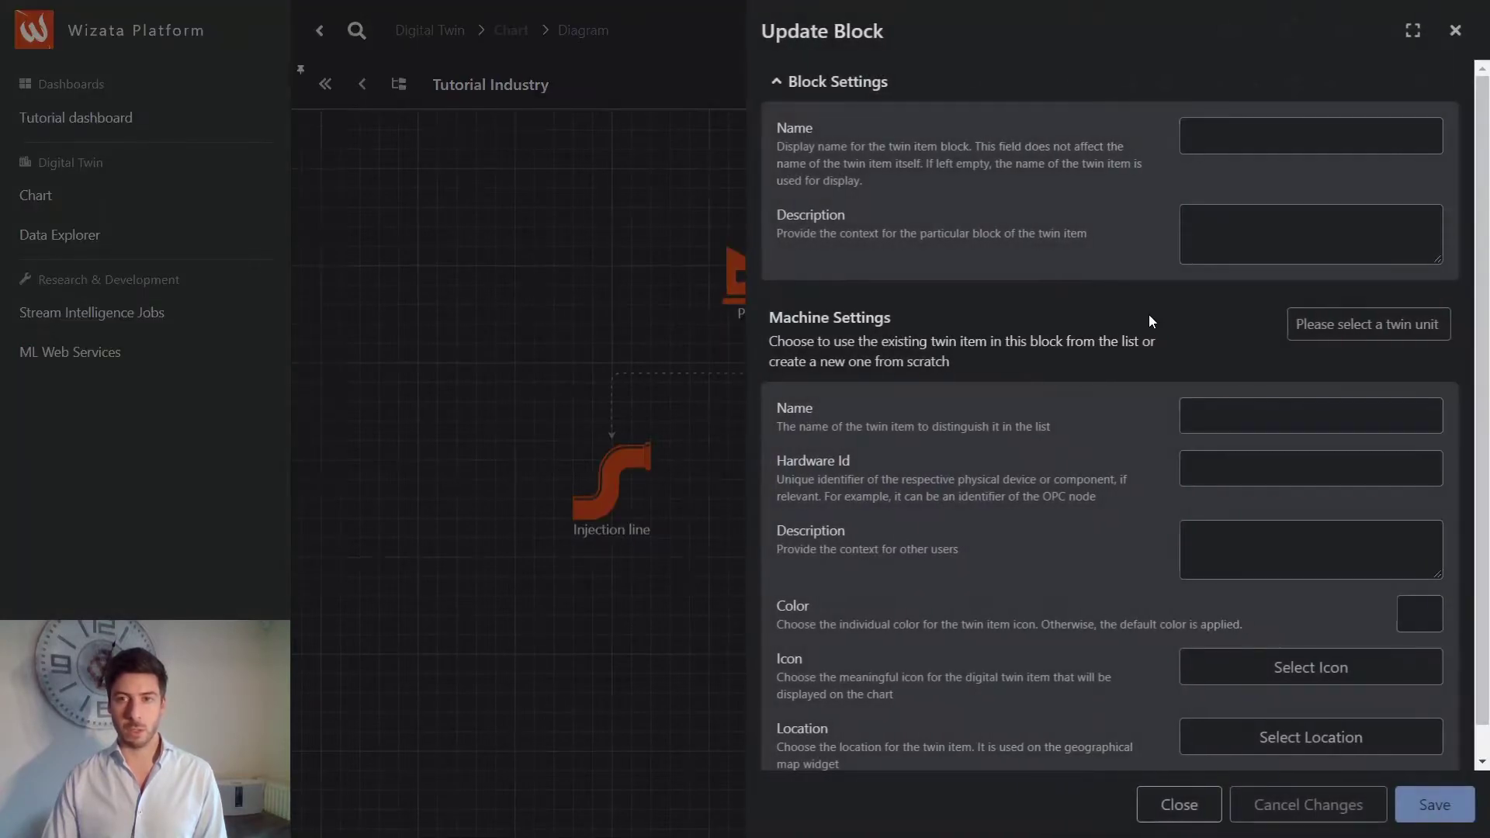
{"action": "left_click", "coordinate": [1219, 419]}
{"action": "type", "text": "Ch"}
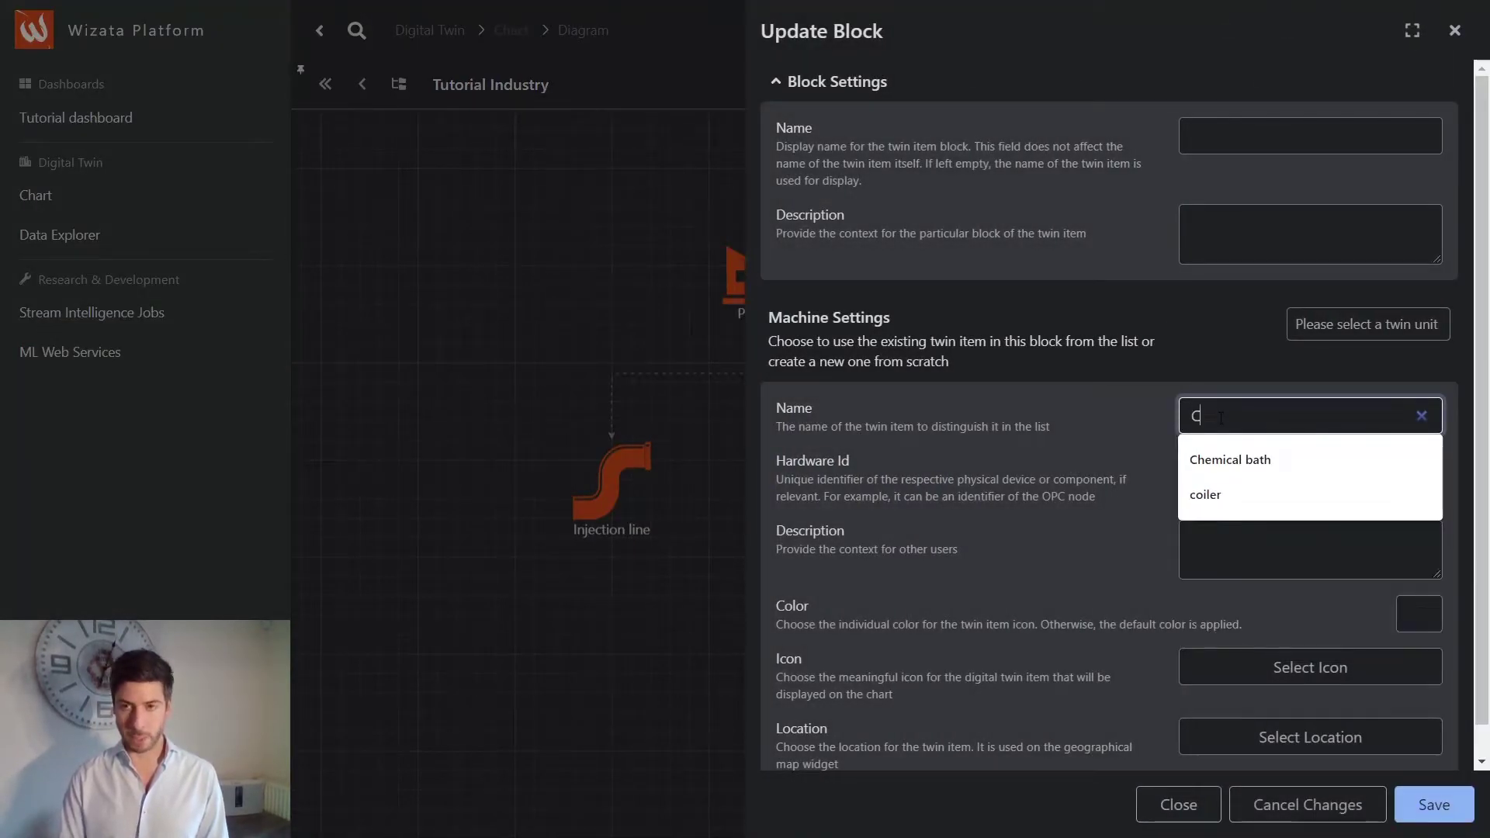
{"action": "left_click", "coordinate": [1230, 460]}
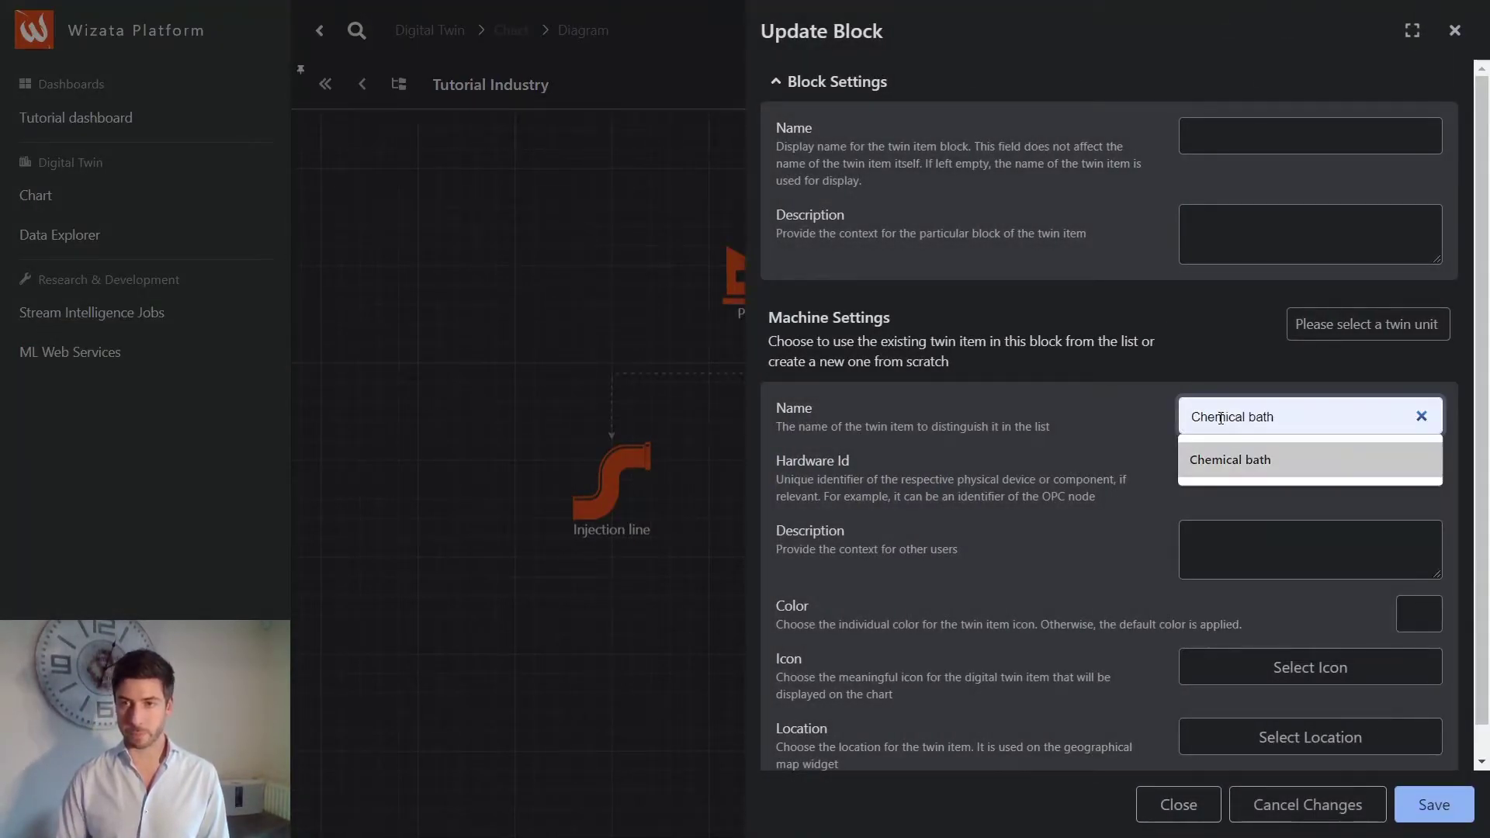
{"action": "left_click", "coordinate": [1433, 804]}
- Set the right machine to Quality analyser, save, and nudge Chemical bath into position
{"action": "left_click", "coordinate": [1098, 474]}
{"action": "left_click", "coordinate": [1218, 411]}
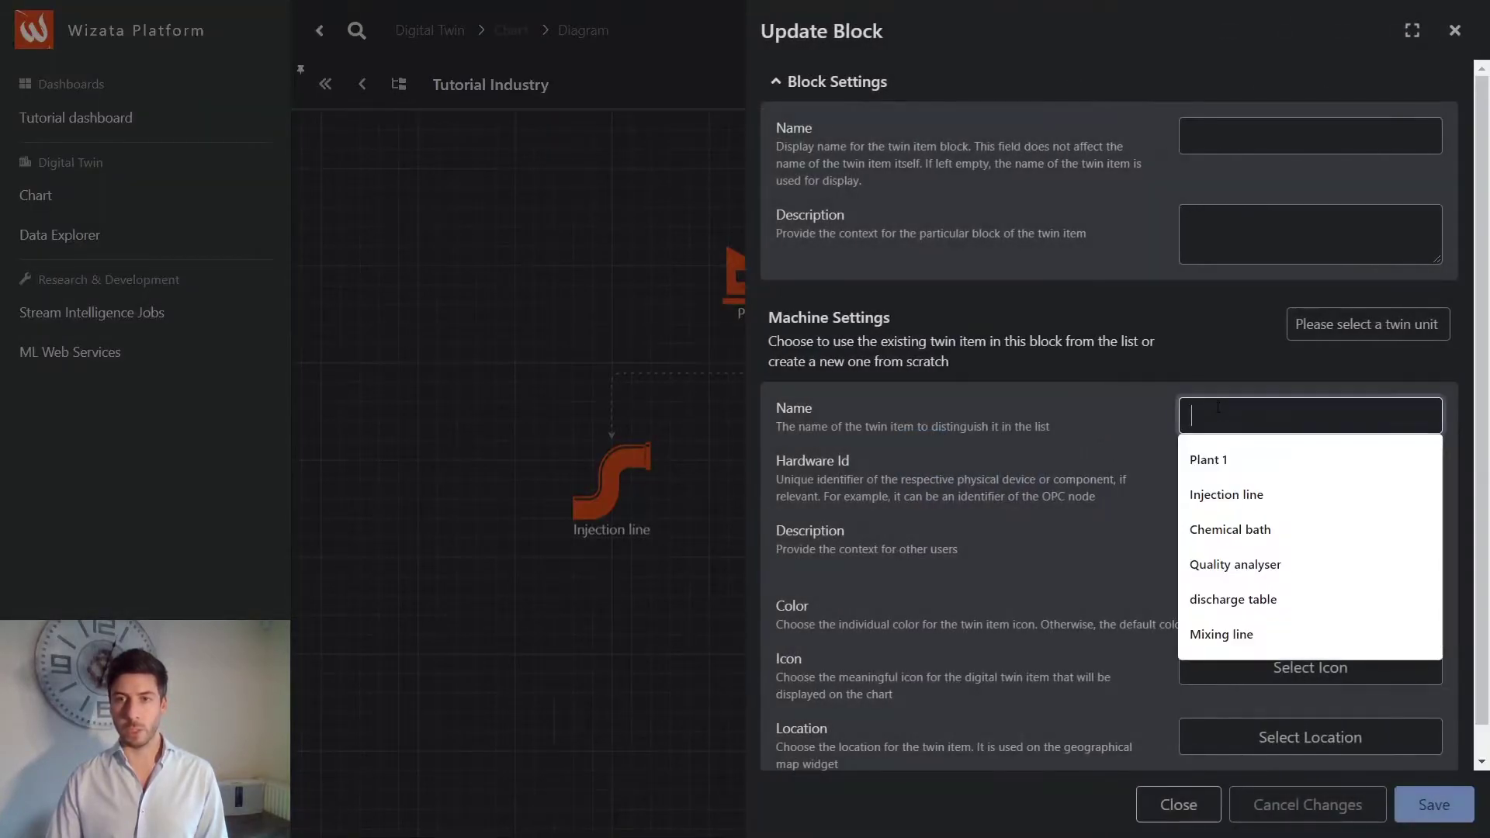
{"action": "type", "text": "Quality analyser"}
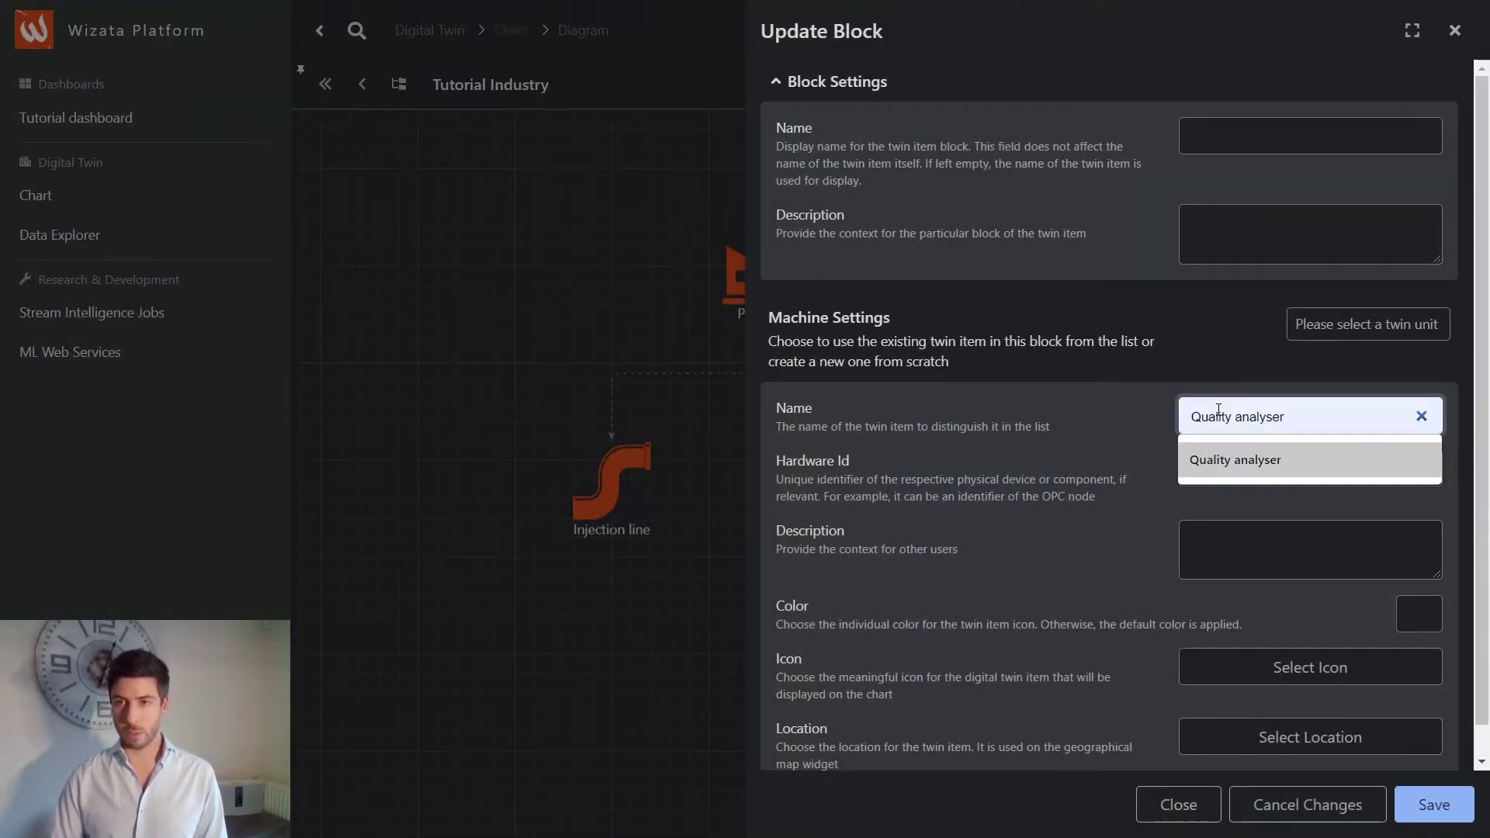
{"action": "key", "text": "Return"}
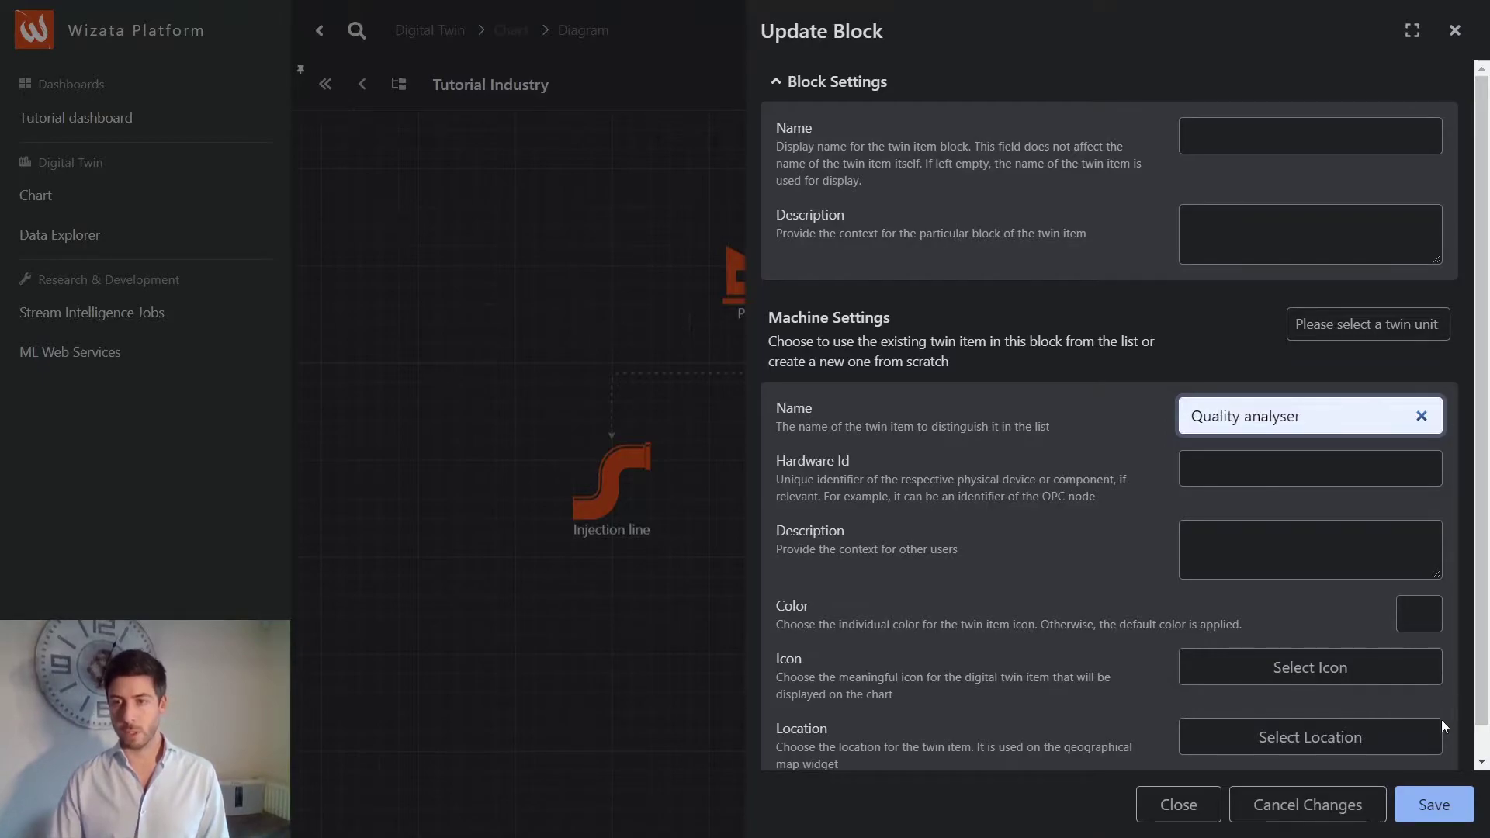
{"action": "left_click", "coordinate": [1433, 804]}
{"action": "left_click_drag", "start_coordinate": [836, 476], "coordinate": [903, 492]}
- Link Injection line to Chemical bath to Quality analyser with flow connectors
{"action": "left_click_drag", "start_coordinate": [1081, 457], "coordinate": [1090, 475]}
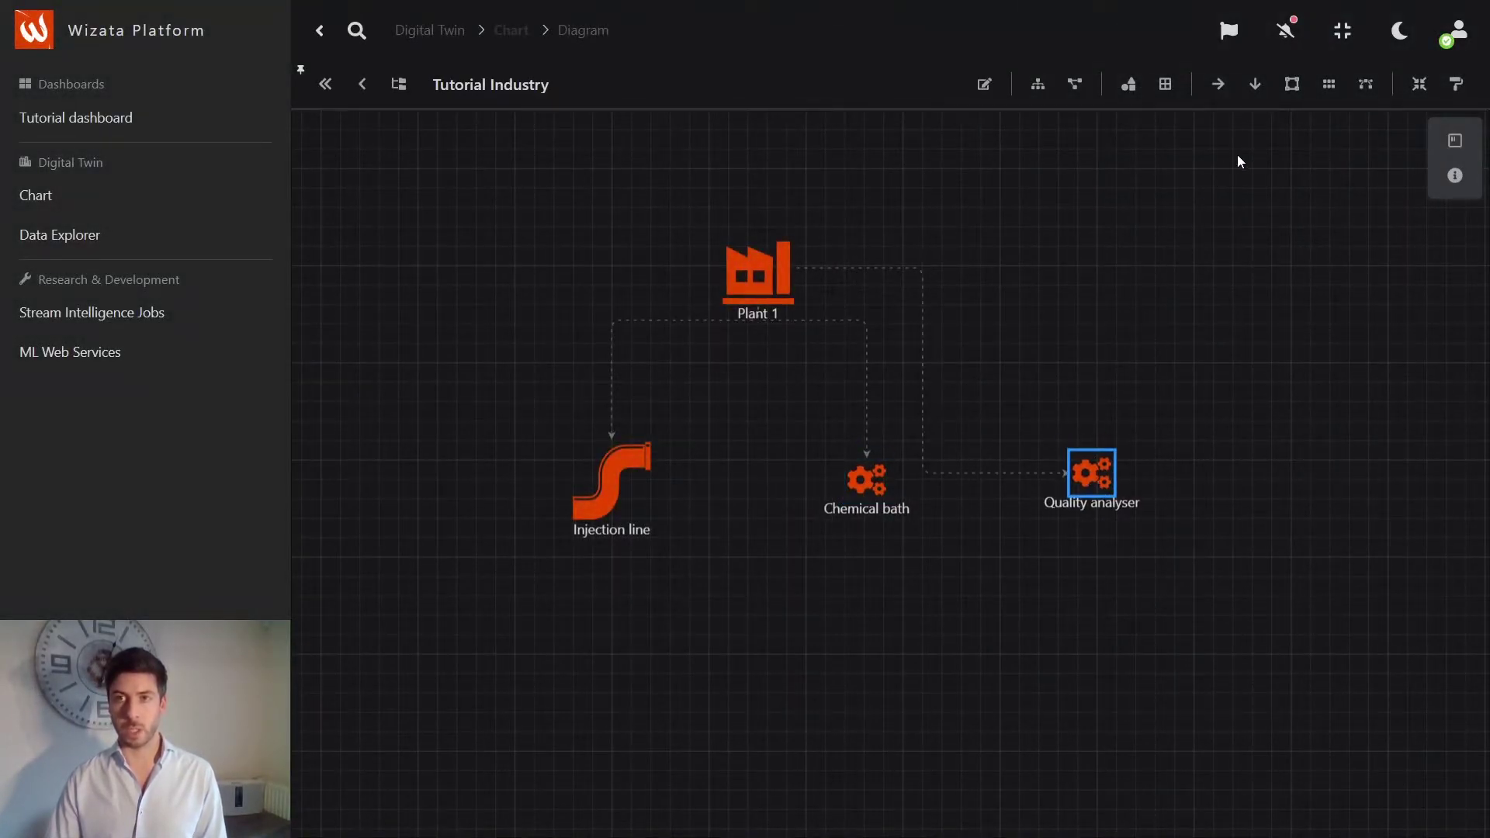
{"action": "left_click", "coordinate": [1075, 84]}
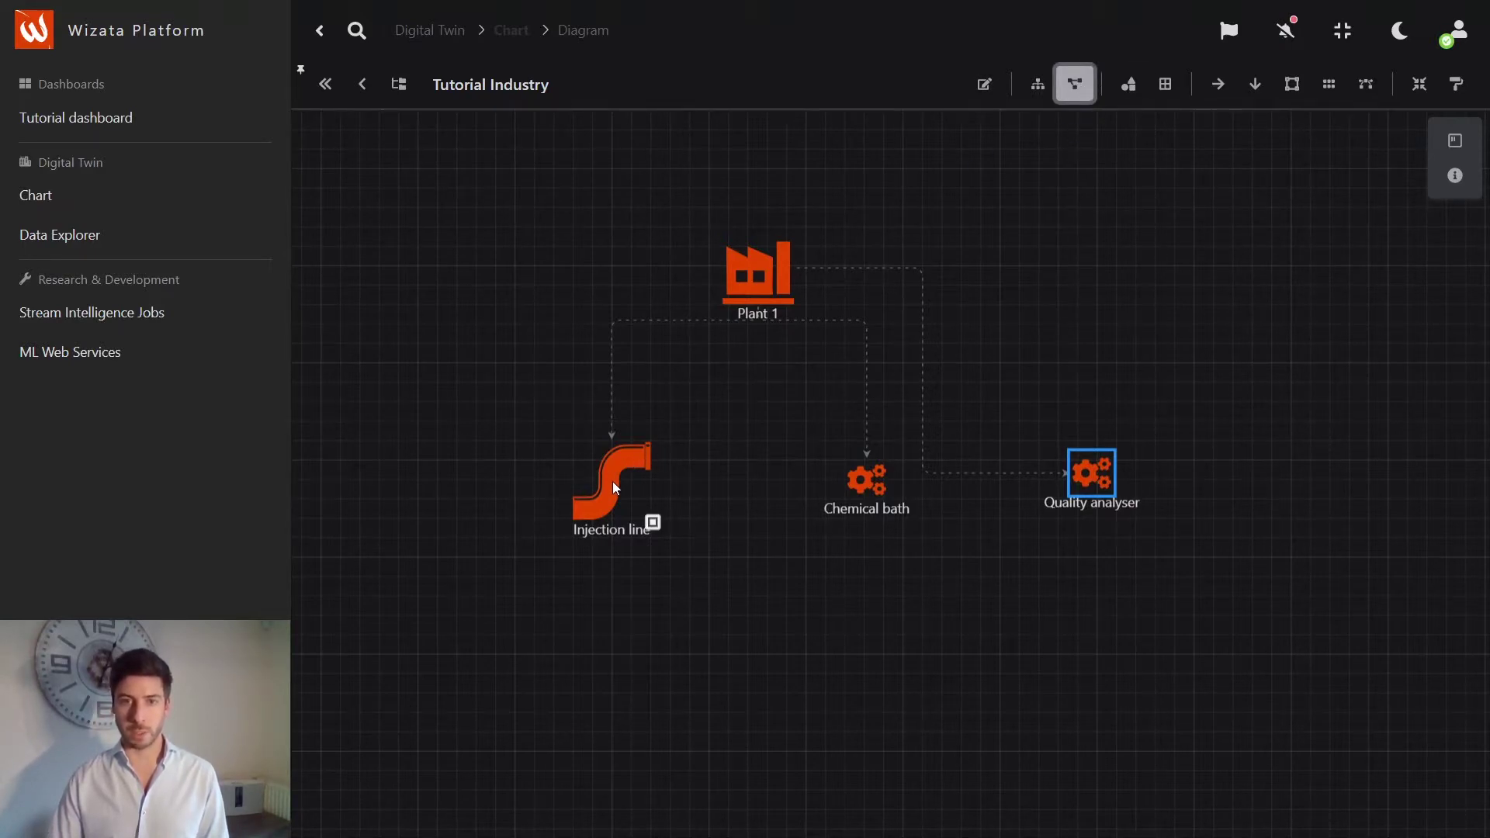
{"action": "left_click_drag", "start_coordinate": [615, 488], "coordinate": [1105, 496]}
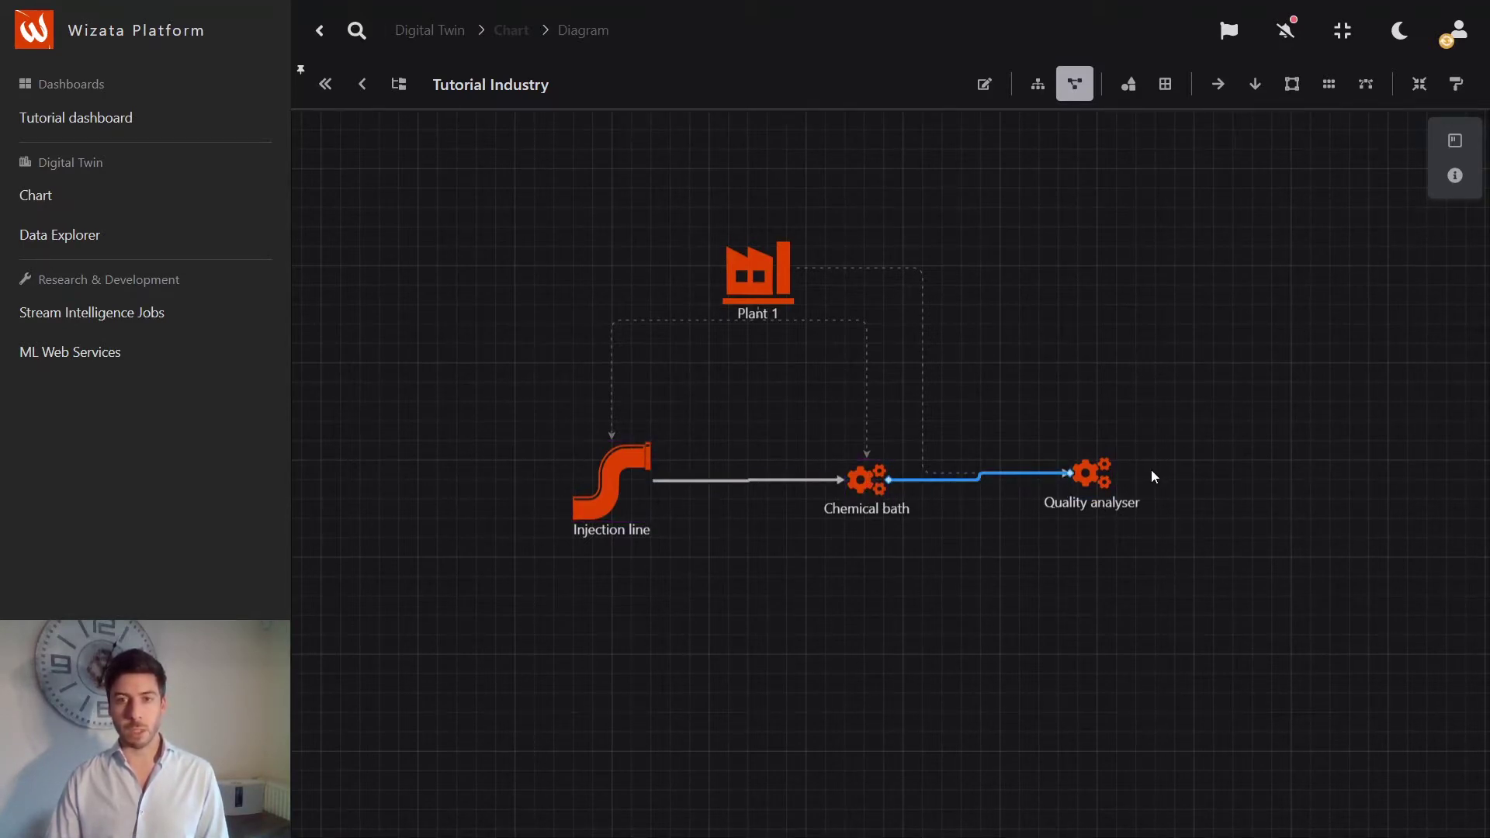
{"action": "left_click_drag", "start_coordinate": [1179, 363], "coordinate": [857, 368]}
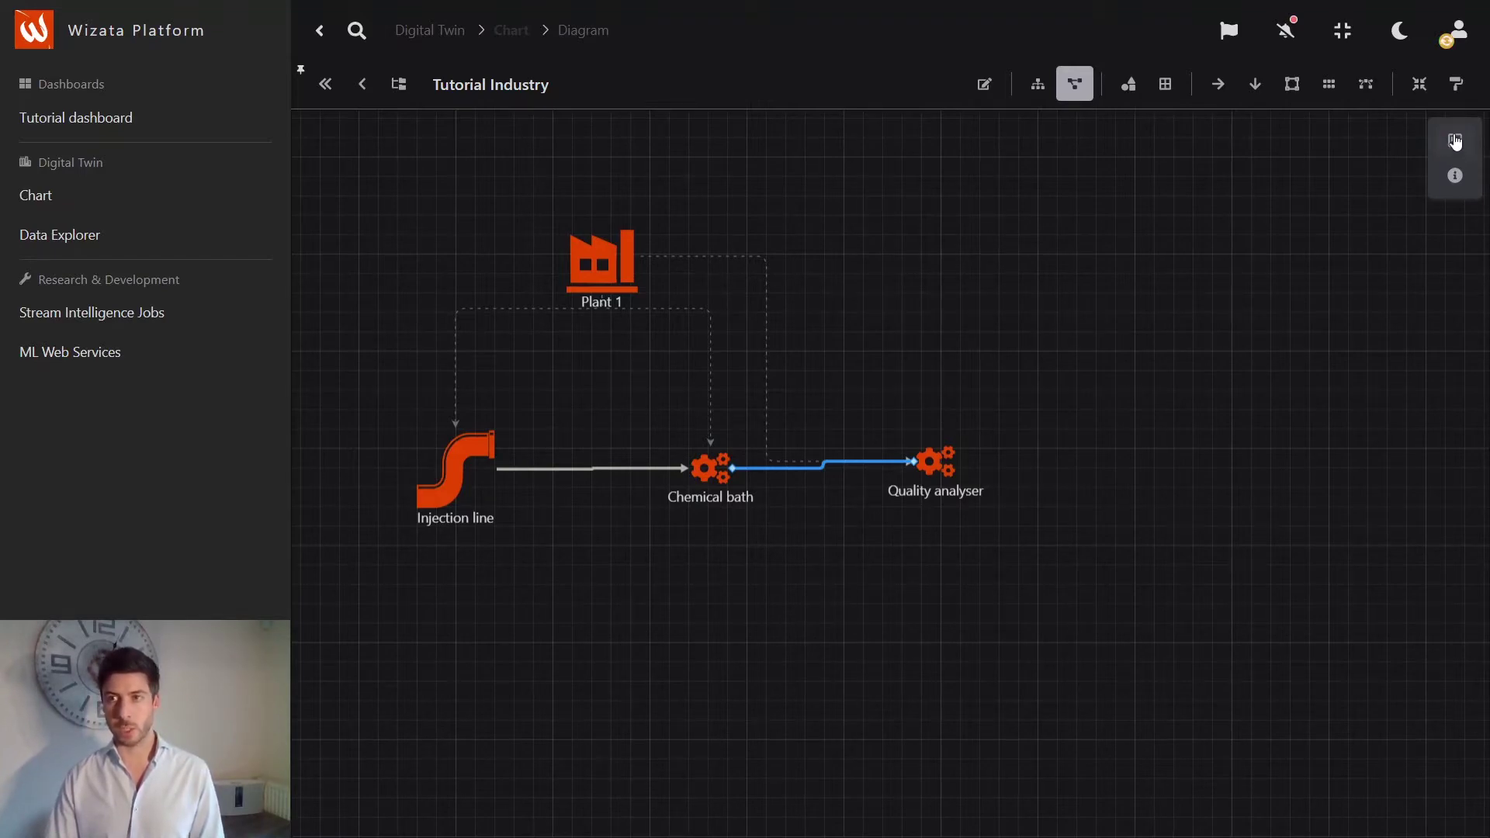
- Select Injection line and show its Selected Data Points panel
{"action": "left_click", "coordinate": [456, 469]}
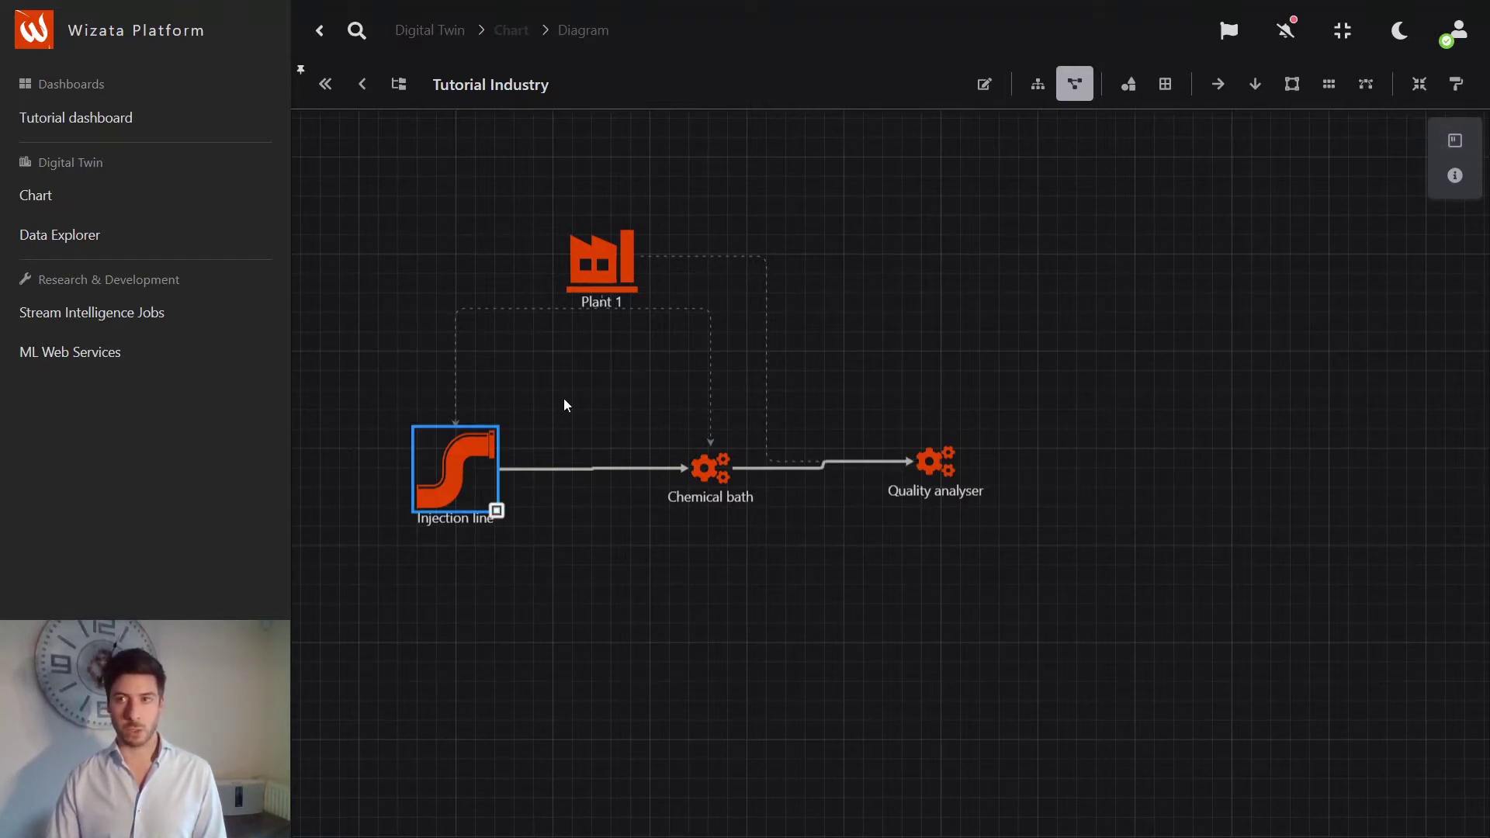
{"action": "left_click", "coordinate": [1457, 152]}
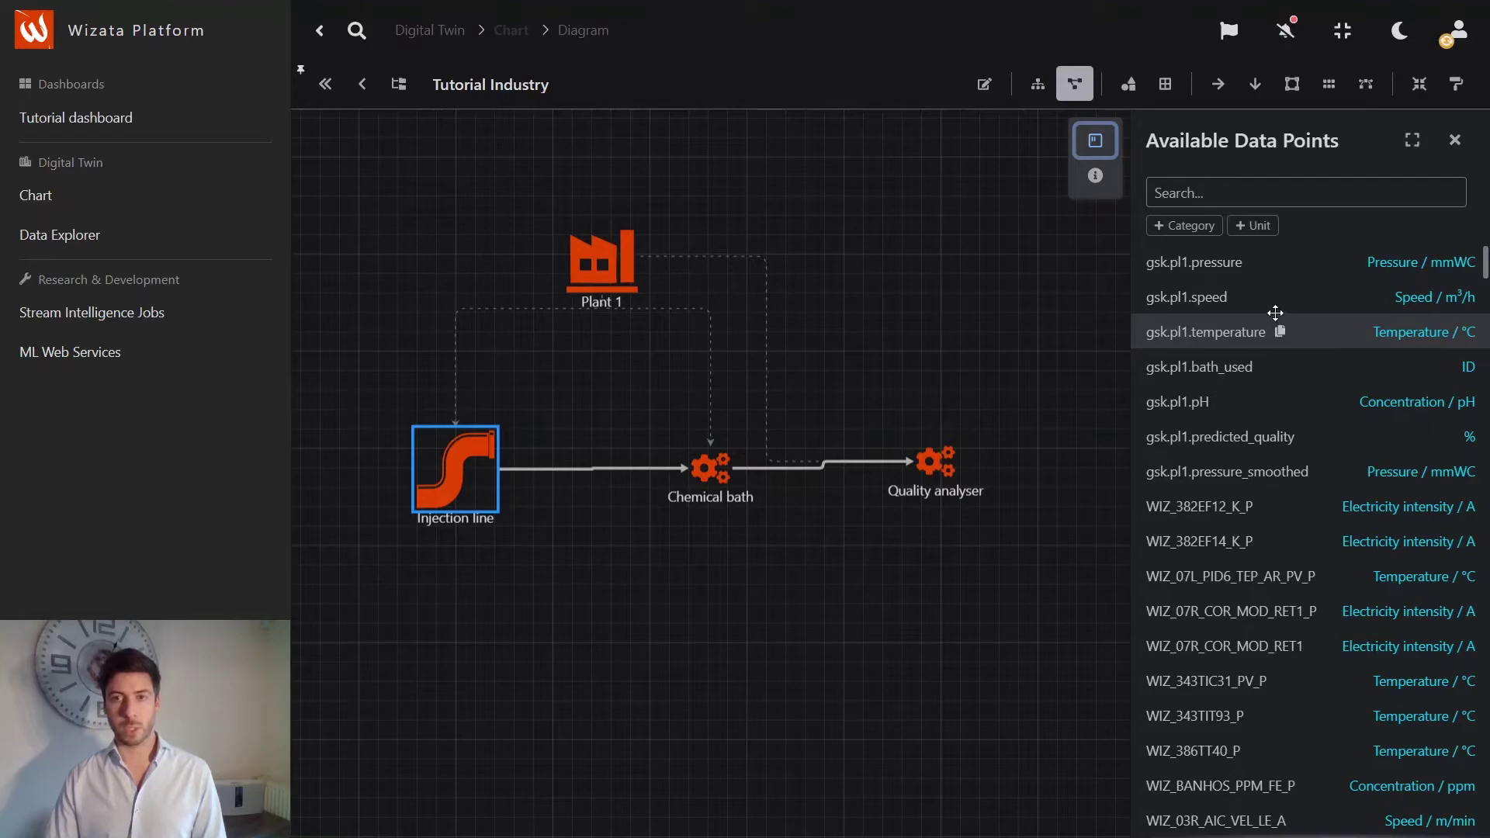
{"action": "left_click", "coordinate": [1102, 178]}
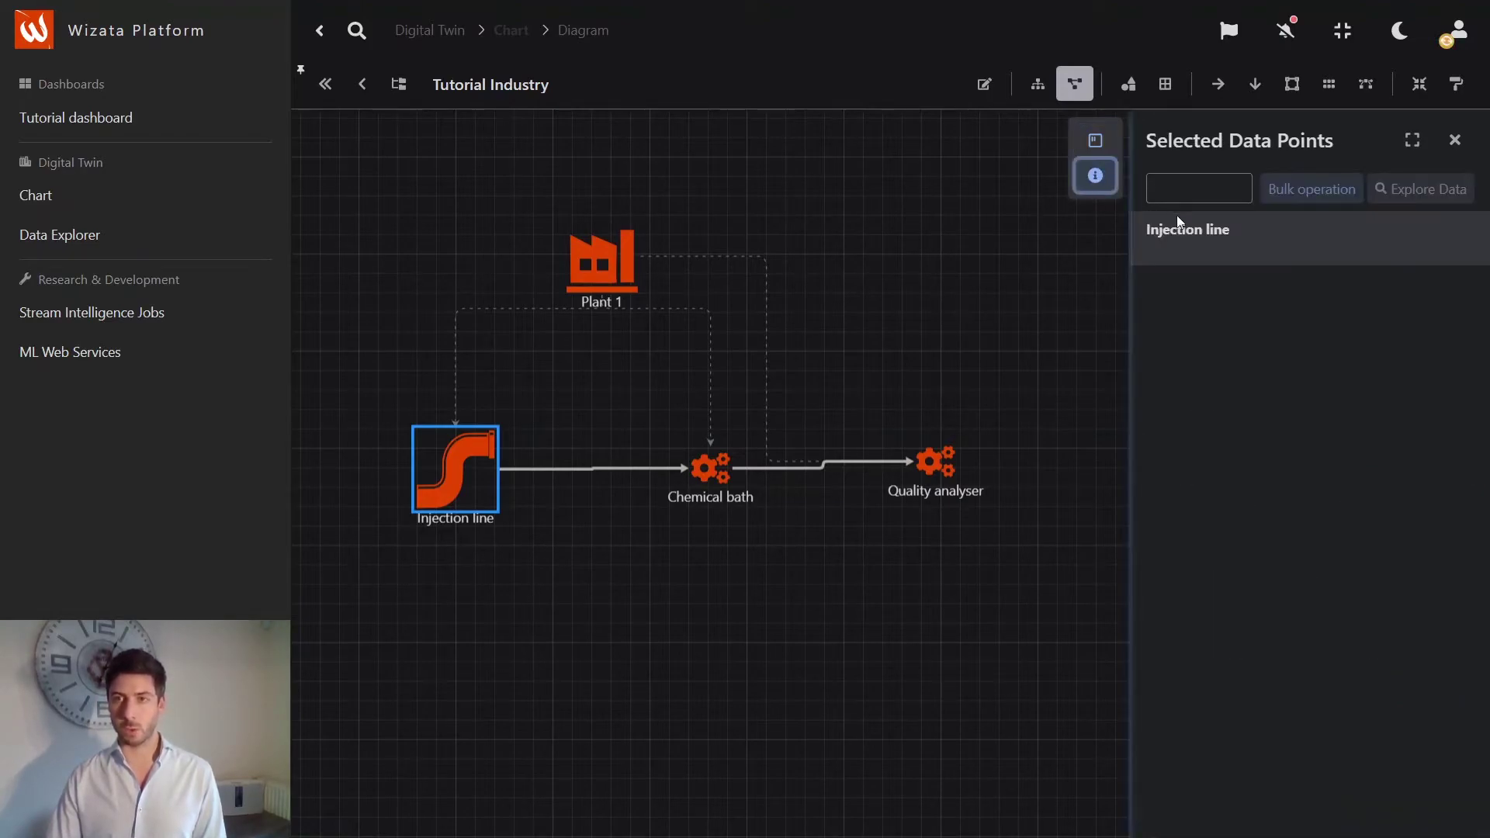
{"action": "mouse_move", "coordinate": [1201, 235]}
{"action": "left_click", "coordinate": [1460, 238]}
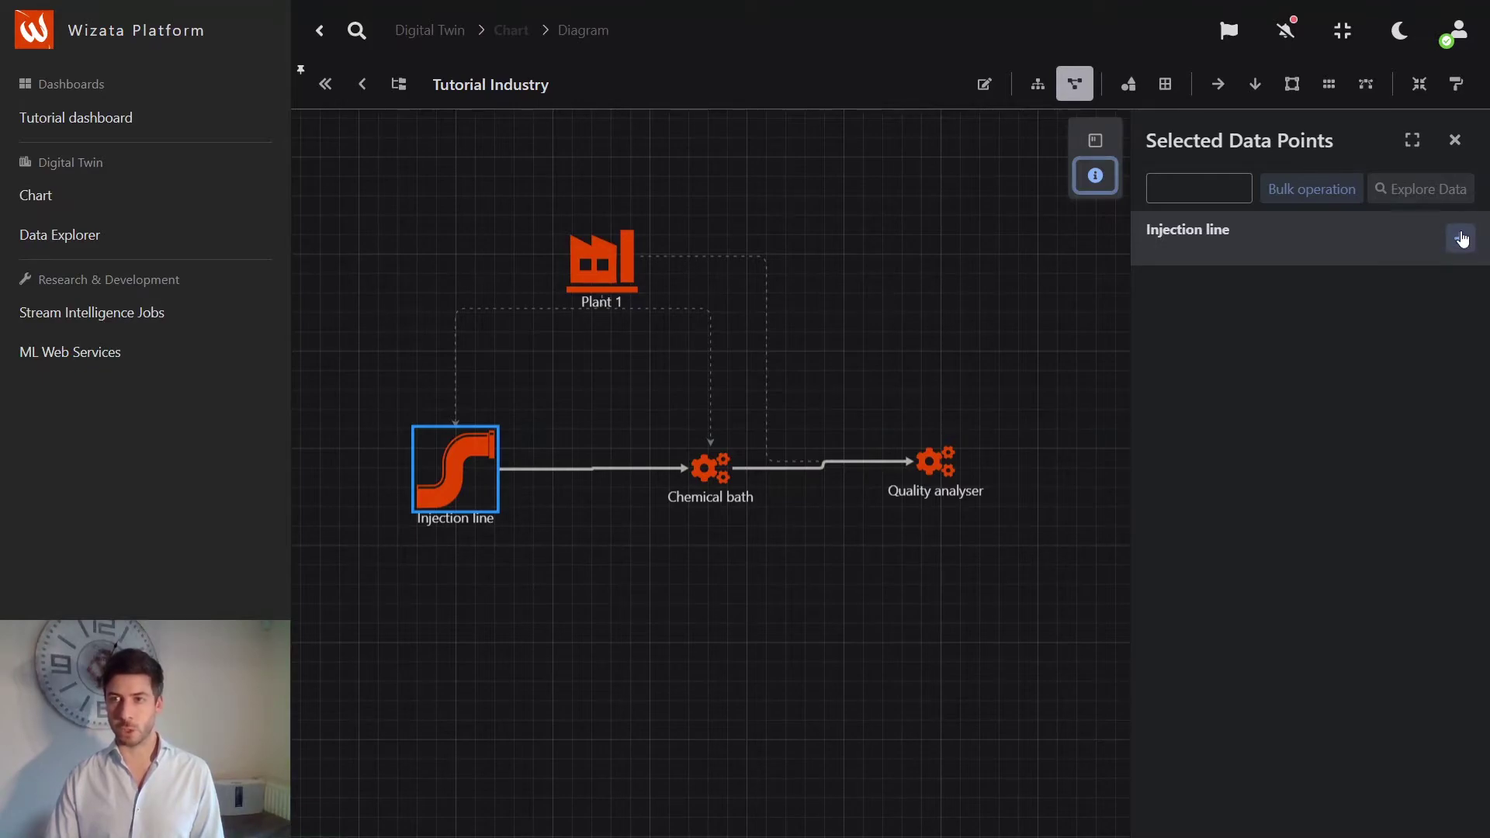
- Search 'gsk' and attach gsk.pl1.pressure and gsk.pl1.speed to Injection line
{"action": "left_click", "coordinate": [1461, 238]}
{"action": "left_click", "coordinate": [1273, 219]}
{"action": "type", "text": "gsk"}
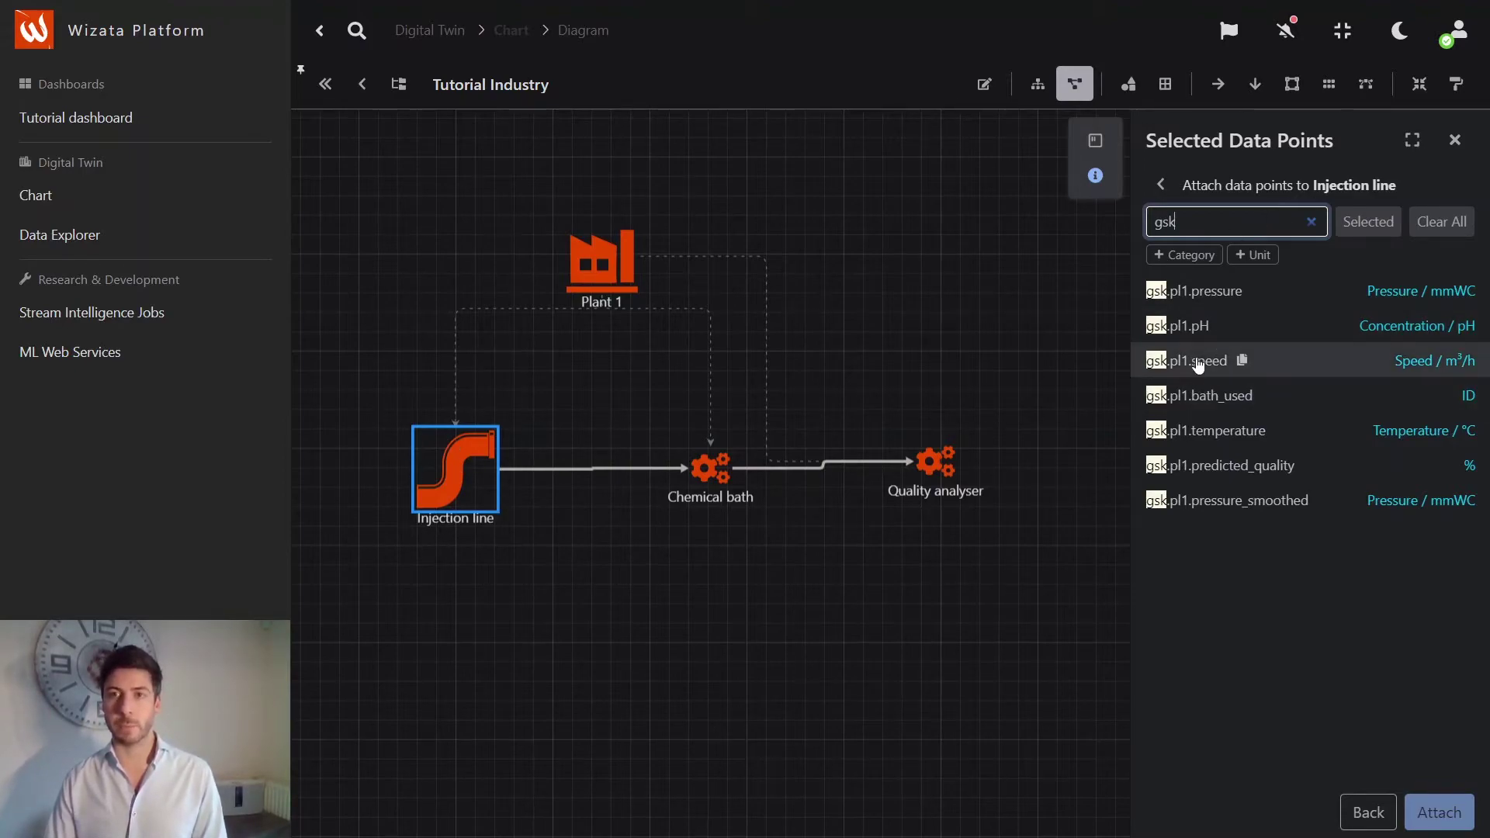
{"action": "left_click", "coordinate": [1205, 297]}
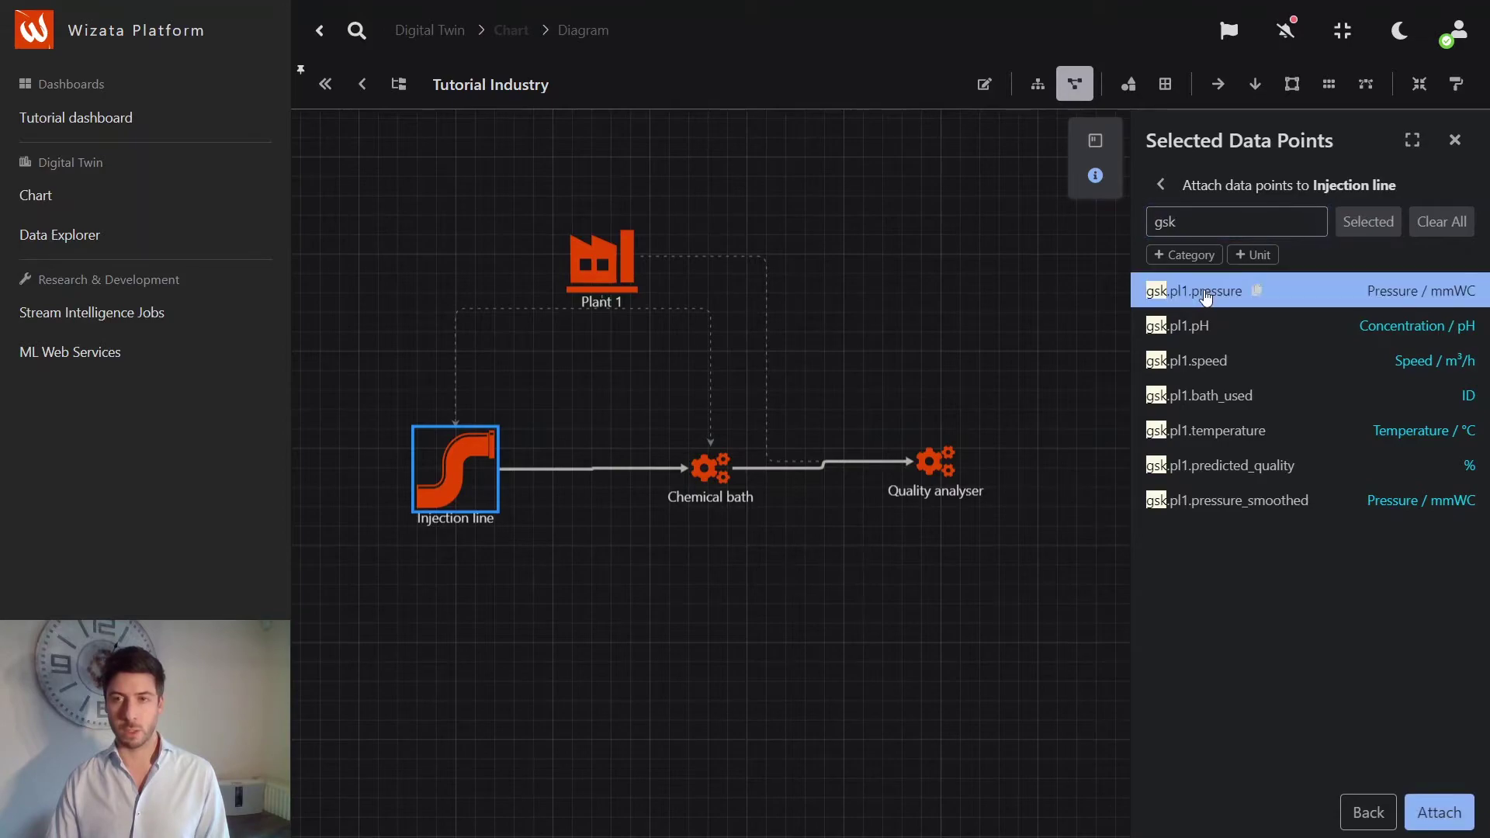
{"action": "left_click", "coordinate": [1203, 363]}
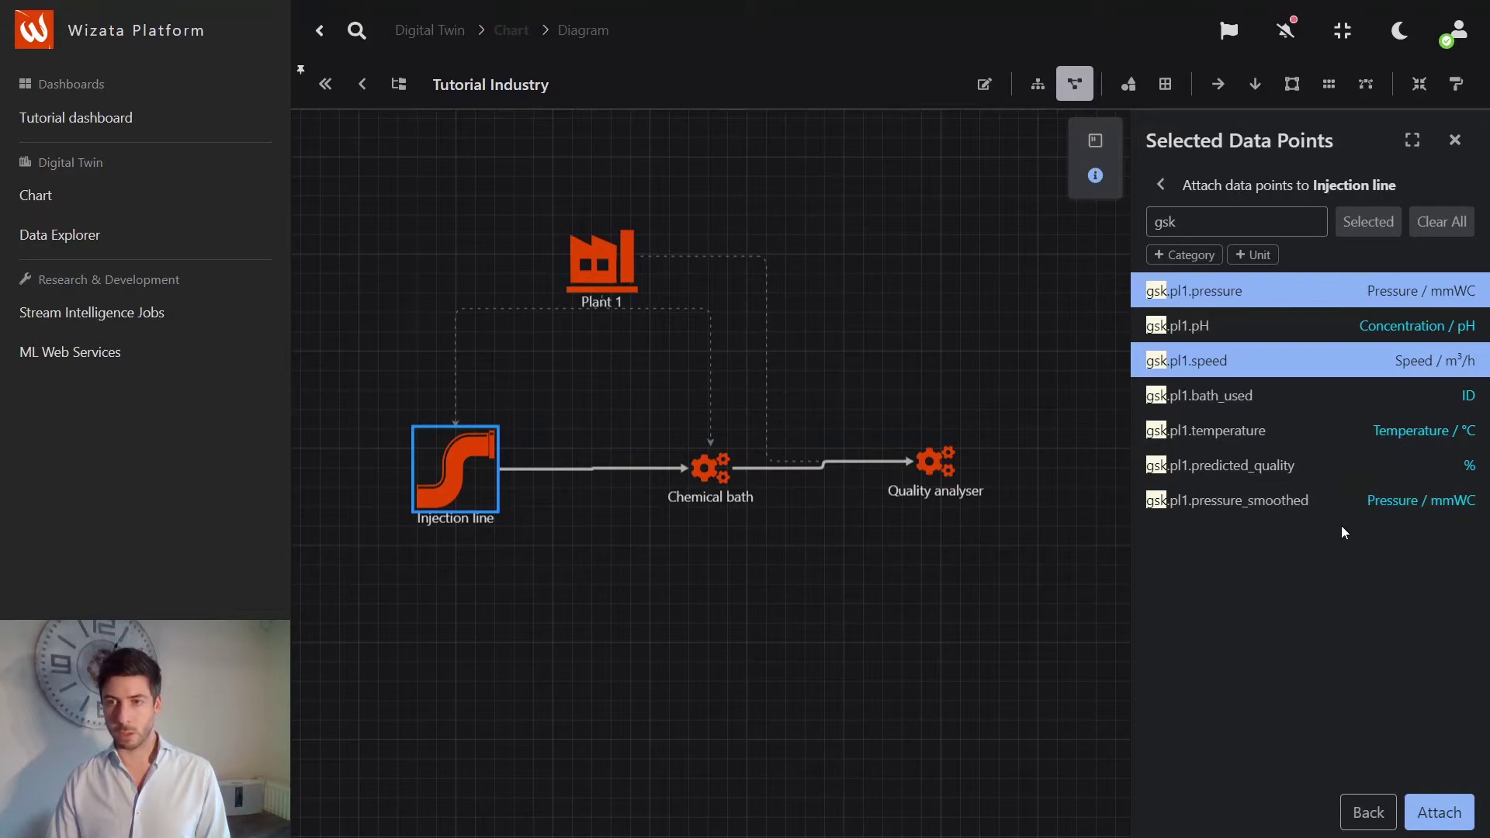
{"action": "left_click", "coordinate": [1439, 810]}
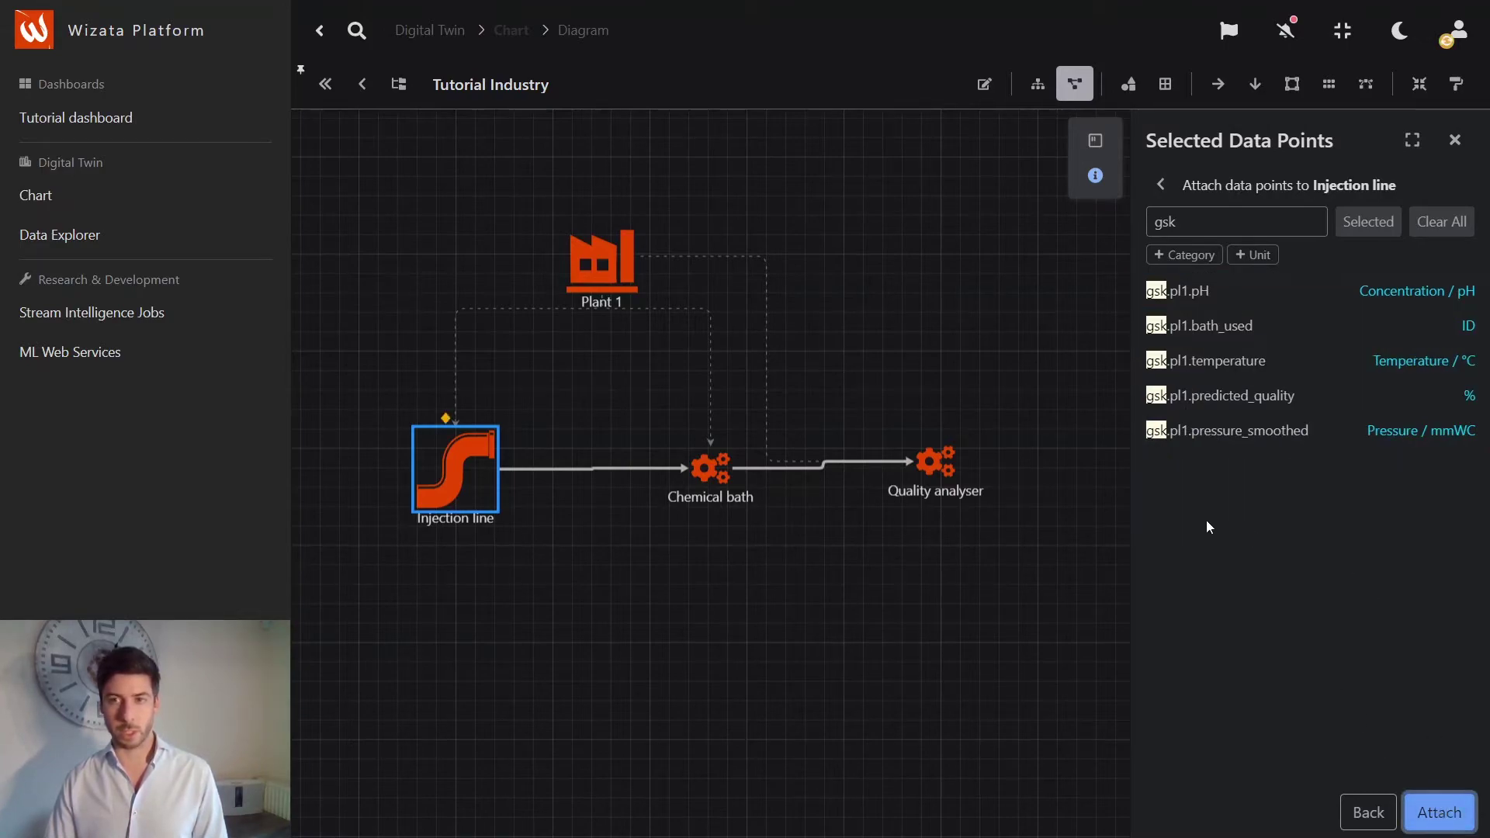
{"action": "left_click", "coordinate": [1161, 184]}
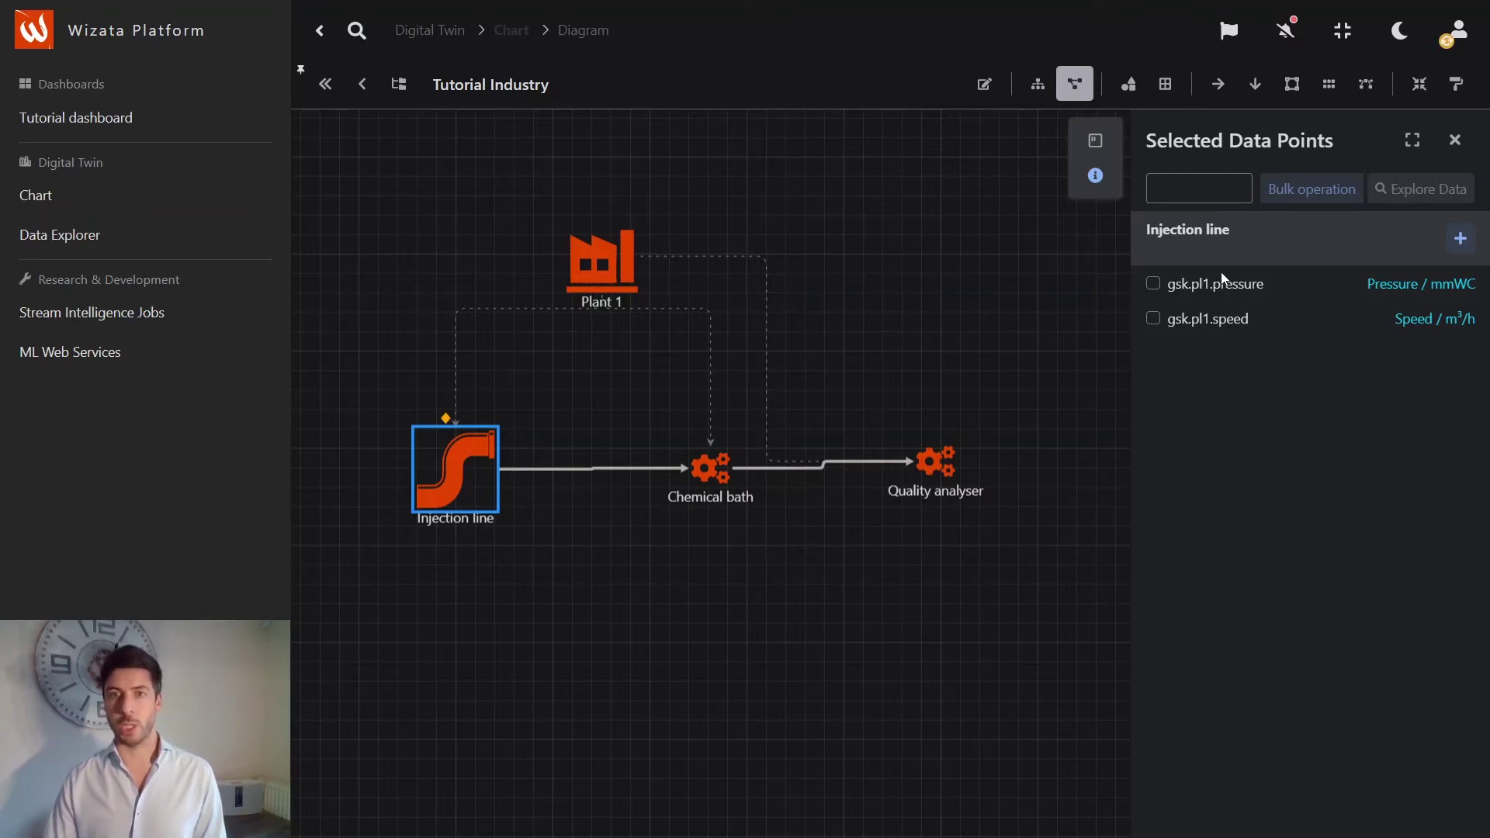
- Select Chemical bath, search 'gsk' and attach gsk.pl1.pH, gsk.pl1.bath_used and gsk.pl1.temperature
{"action": "left_click", "coordinate": [702, 469]}
{"action": "left_click", "coordinate": [1459, 238]}
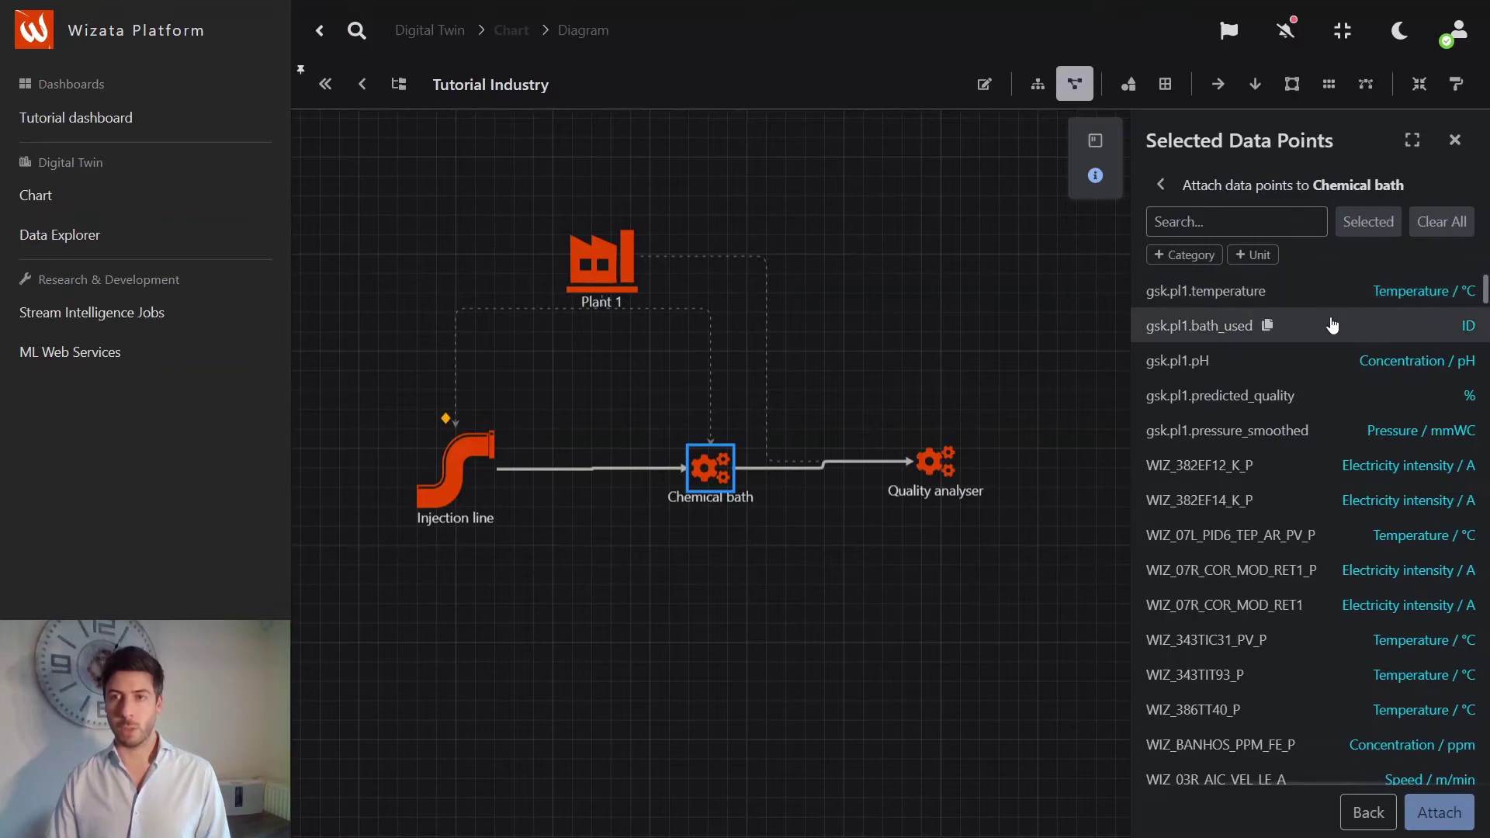
{"action": "left_click", "coordinate": [1231, 218]}
{"action": "type", "text": "gsk"}
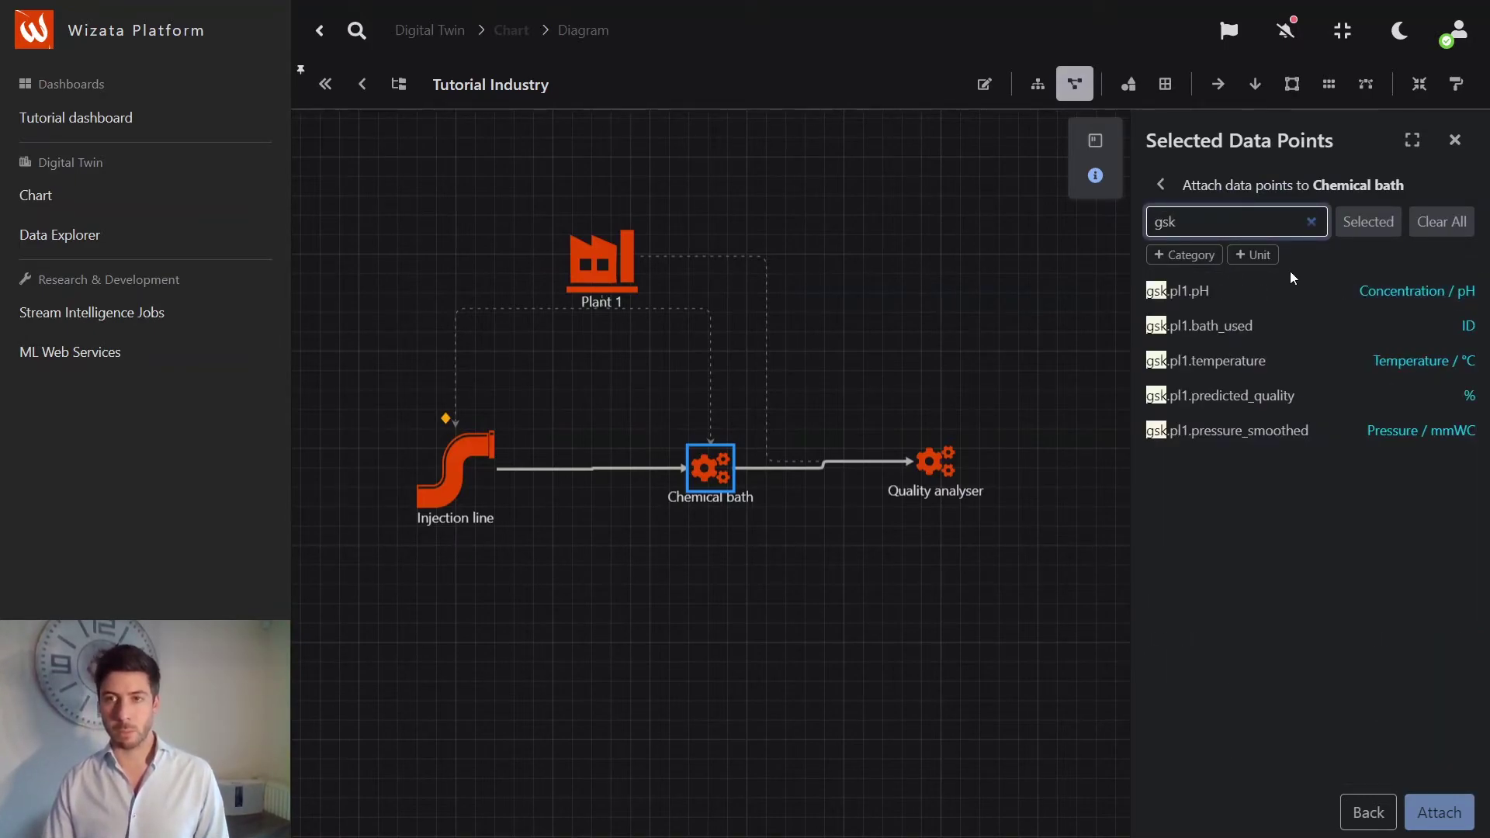
{"action": "left_click", "coordinate": [1191, 293]}
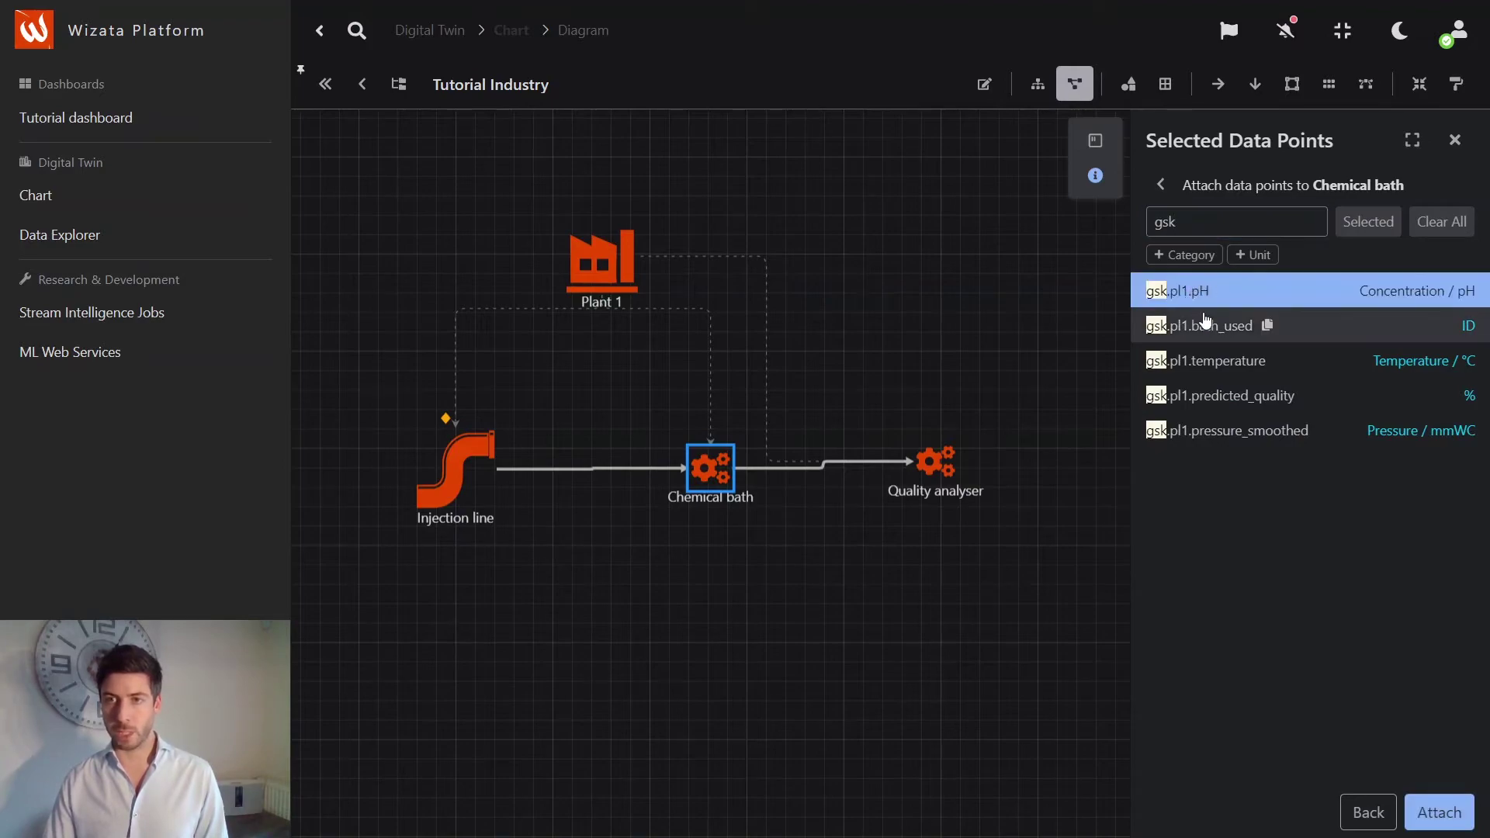
{"action": "left_click", "coordinate": [1200, 326]}
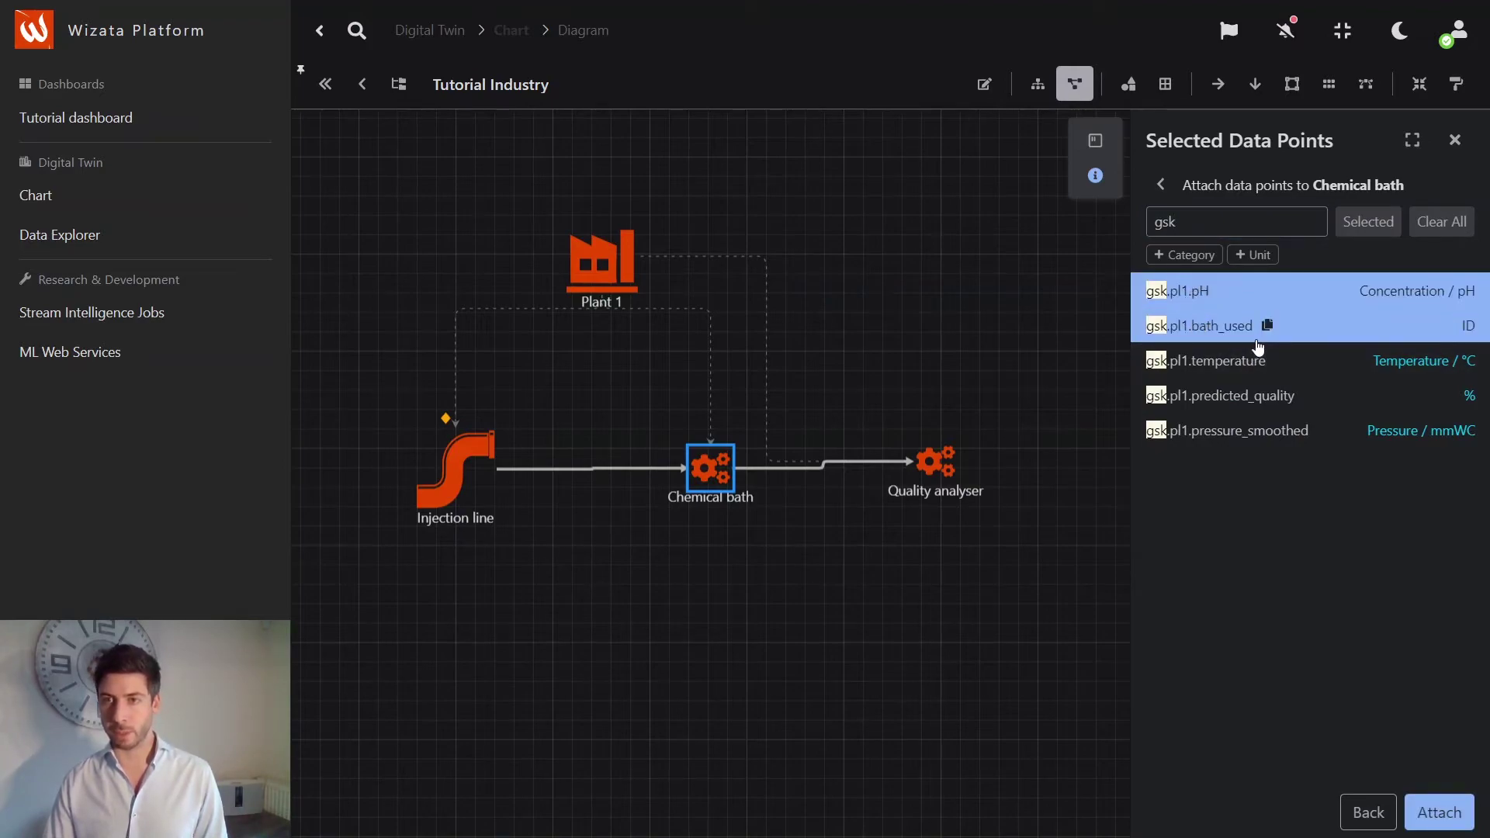
{"action": "left_click", "coordinate": [1201, 360]}
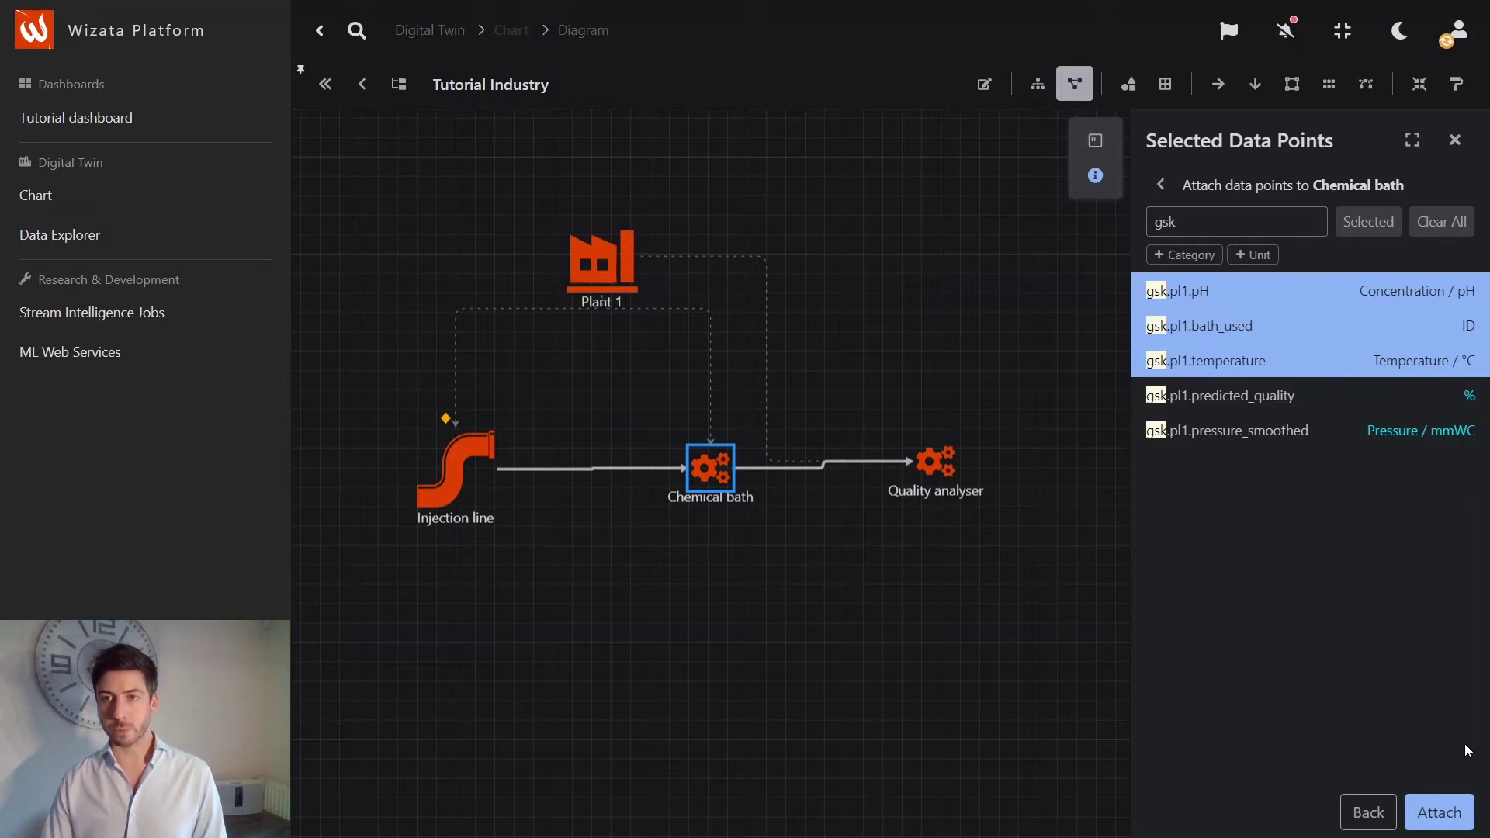
{"action": "left_click", "coordinate": [1439, 810]}
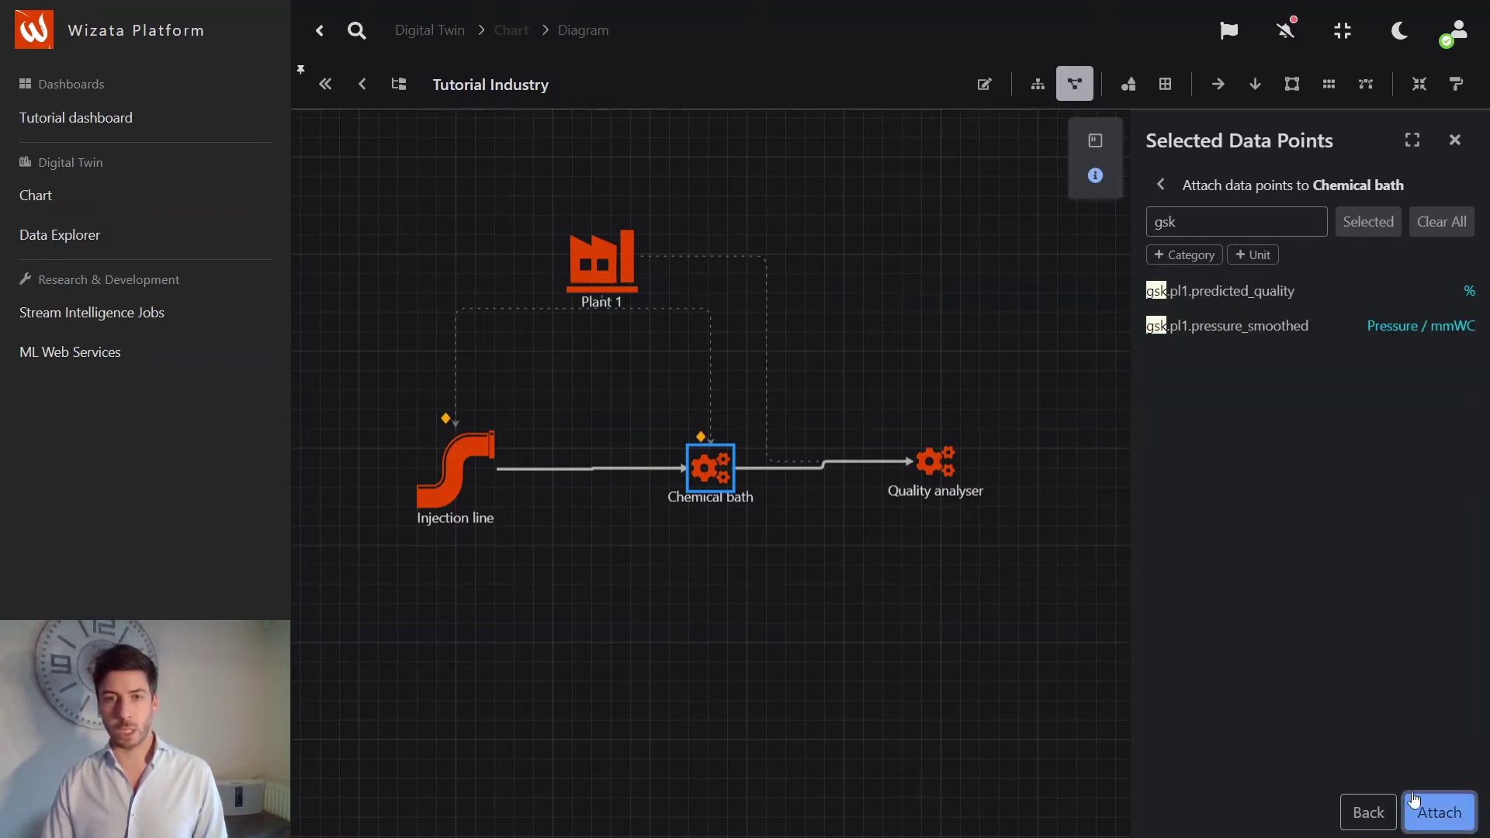
{"action": "left_click", "coordinate": [1161, 185]}
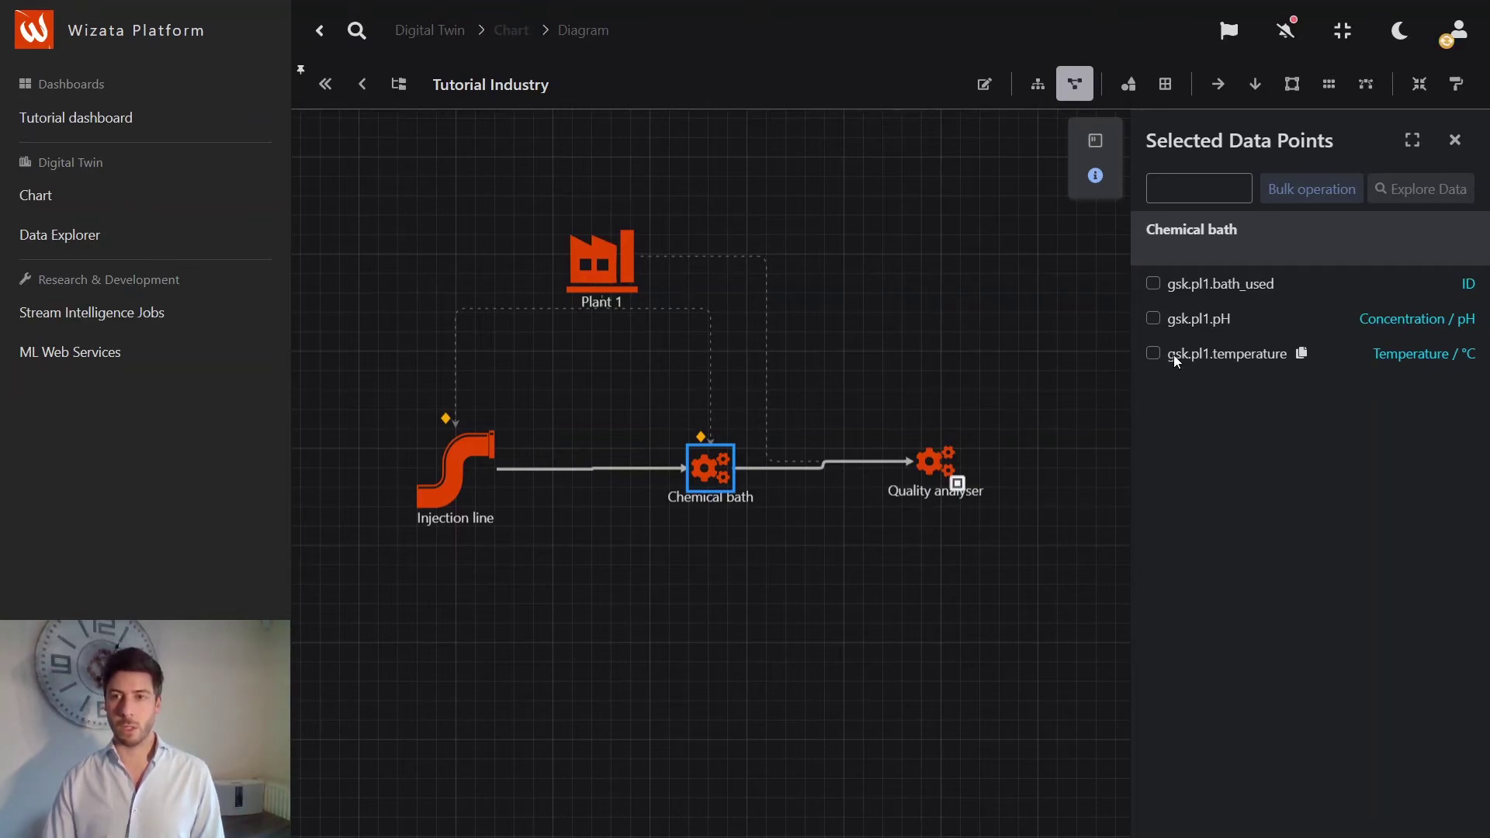
- Tick gsk.pl1.bath_used and gsk.pl1.pH for exploration
{"action": "left_click", "coordinate": [1154, 284]}
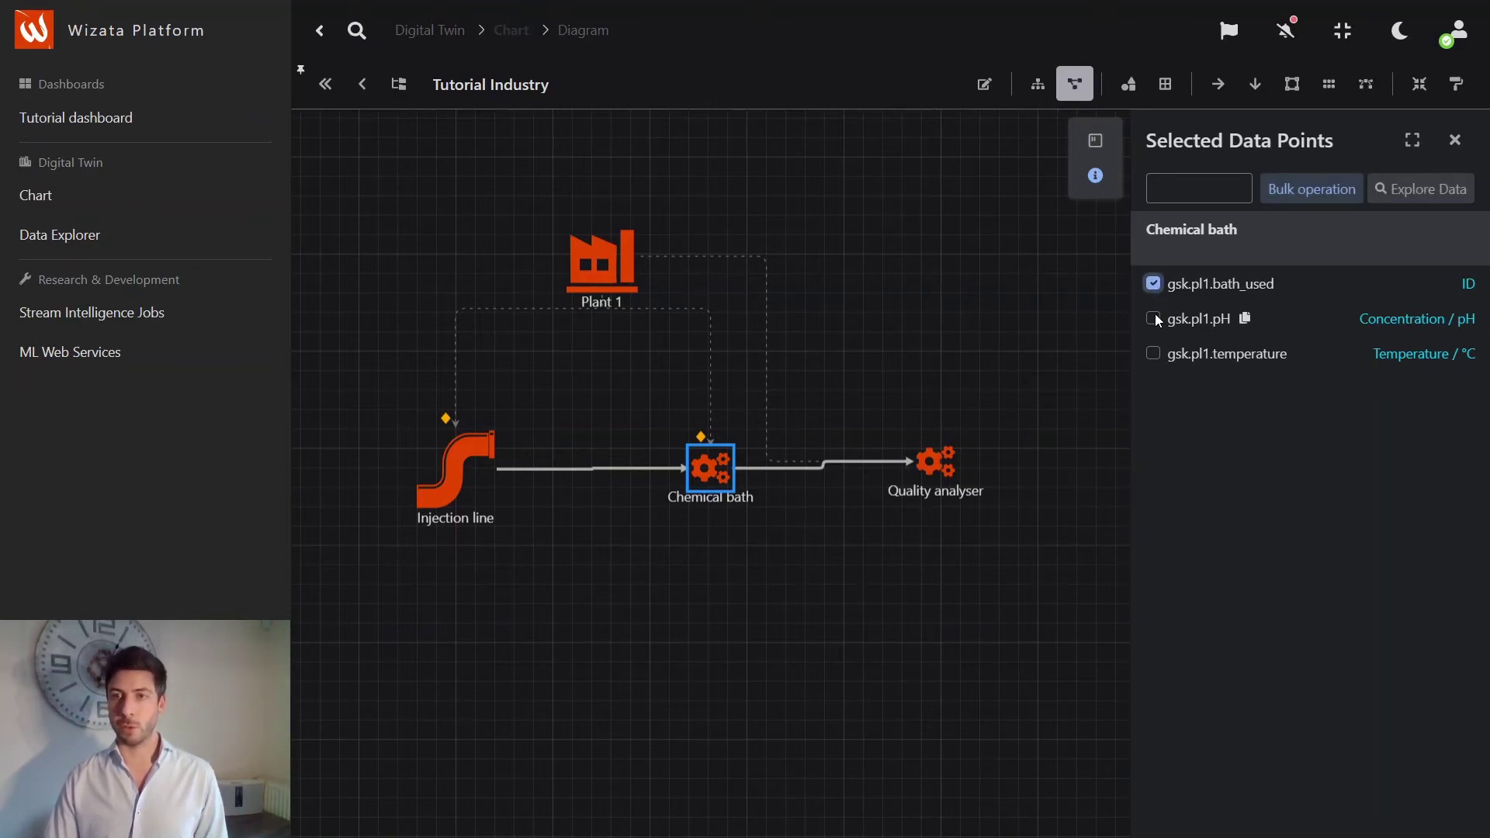
{"action": "left_click", "coordinate": [1154, 318]}
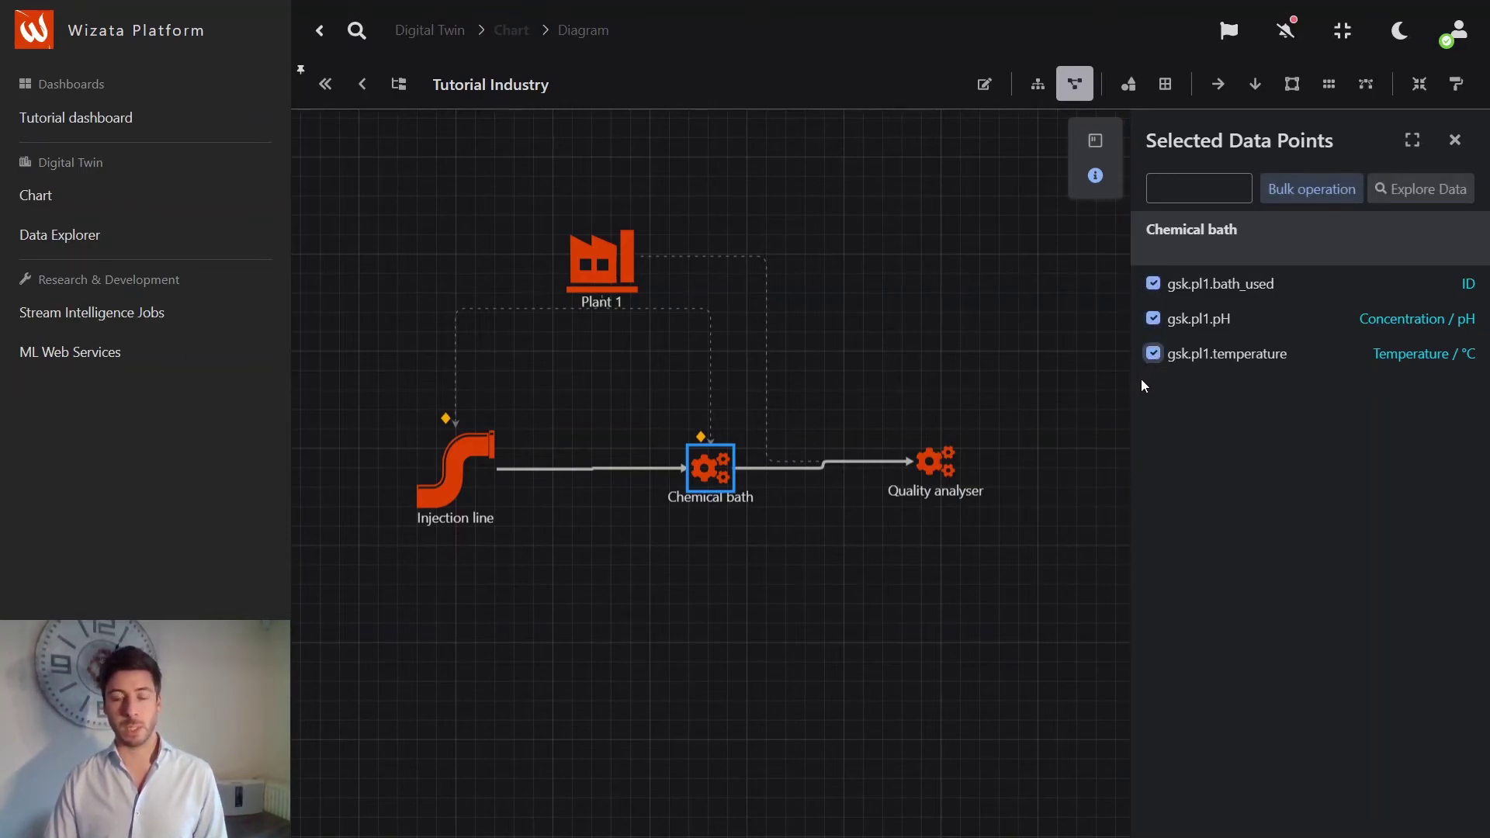
- Chart the ticked data points over December 1–10, 2020, and reload the chart
{"action": "left_click", "coordinate": [1419, 197]}
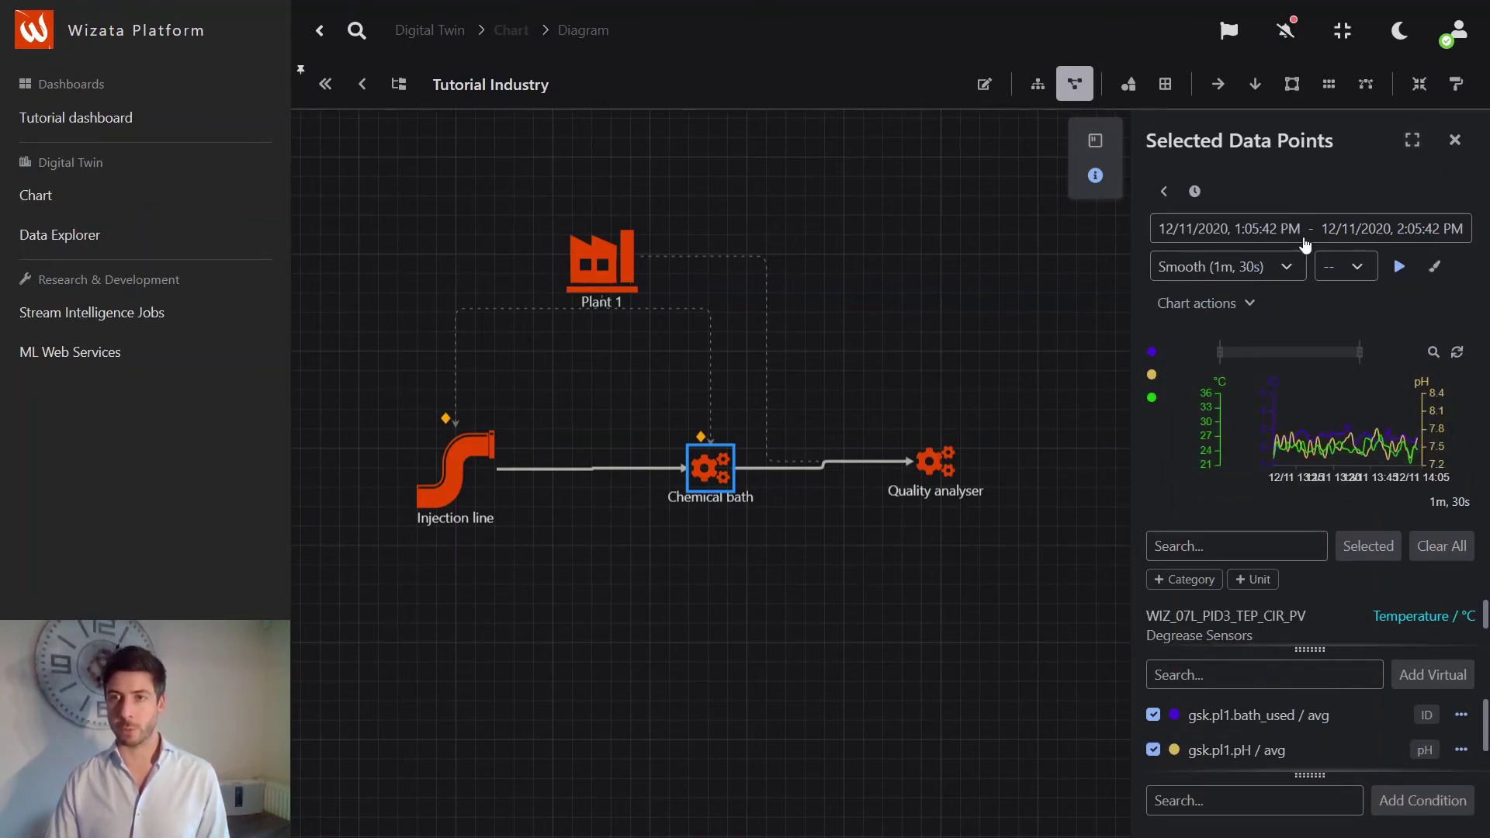
{"action": "left_click", "coordinate": [1273, 236]}
{"action": "left_click", "coordinate": [672, 180]}
{"action": "left_click", "coordinate": [738, 209]}
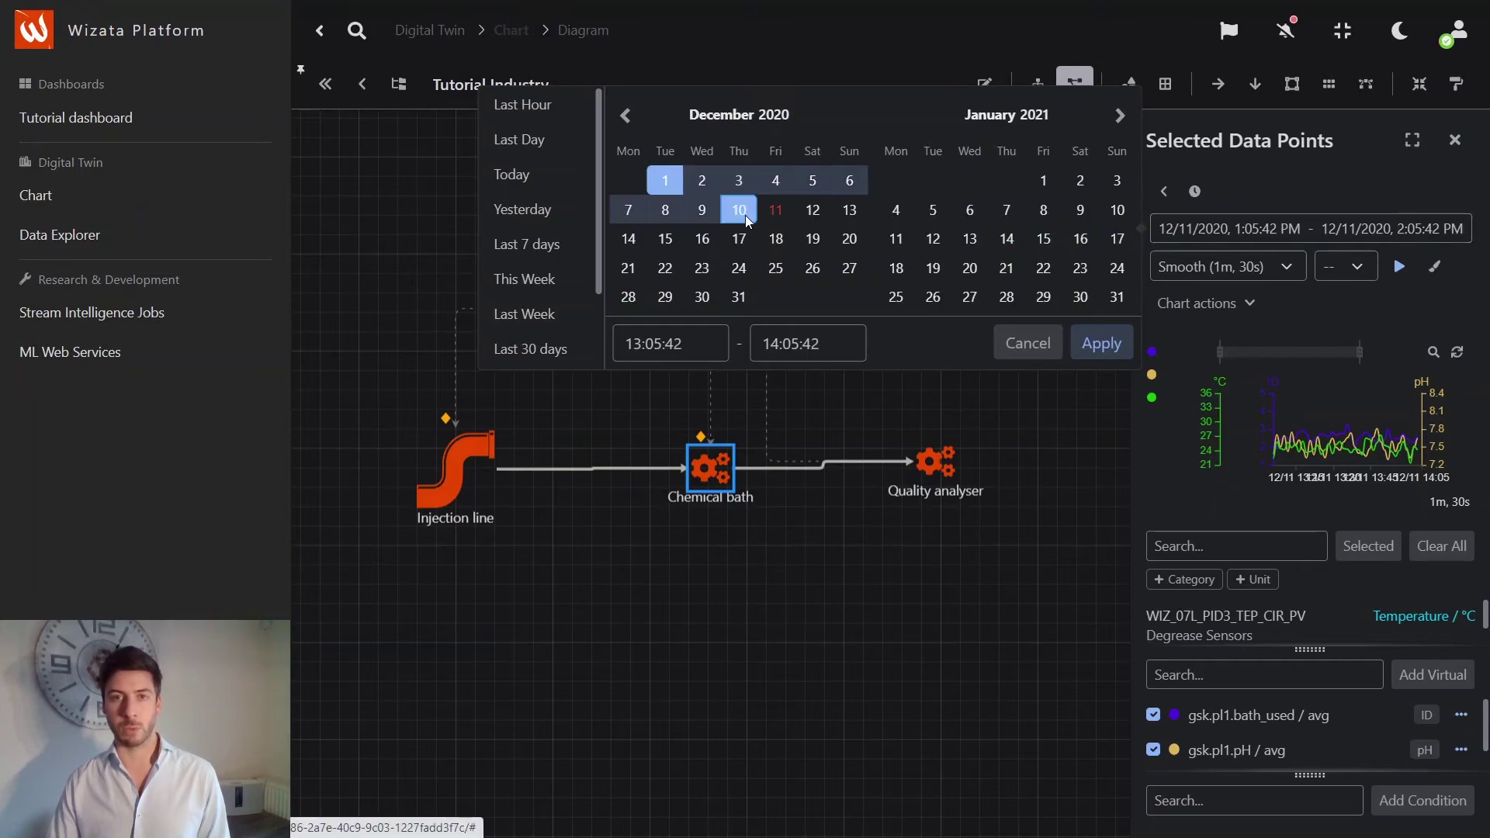
{"action": "left_click", "coordinate": [1101, 343]}
{"action": "left_click", "coordinate": [1399, 267]}
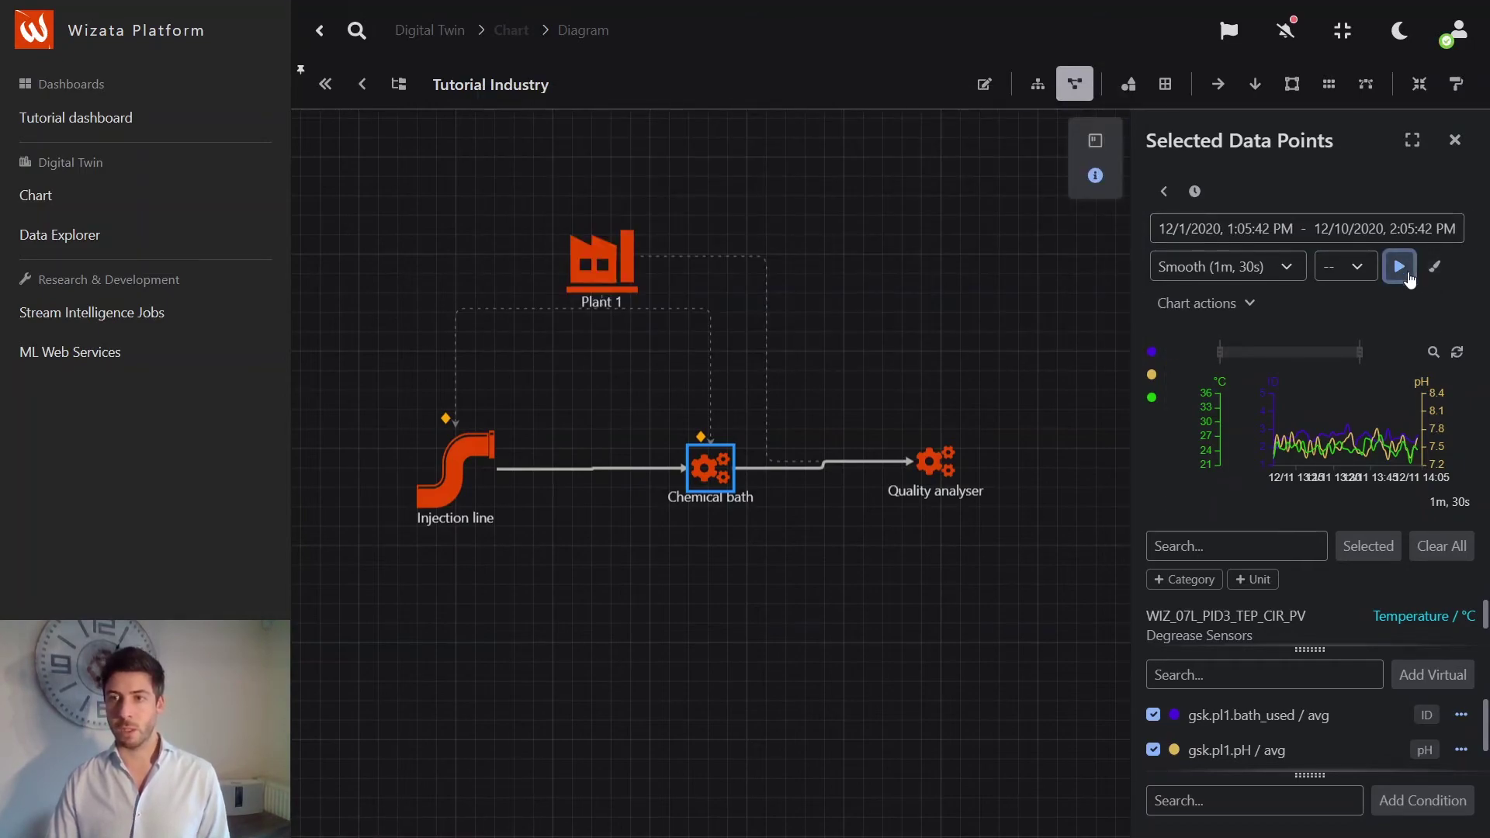
- Expand the Selected Data Points panel so the Chemical bath chart fills the workspace
{"action": "left_click", "coordinate": [1411, 143]}
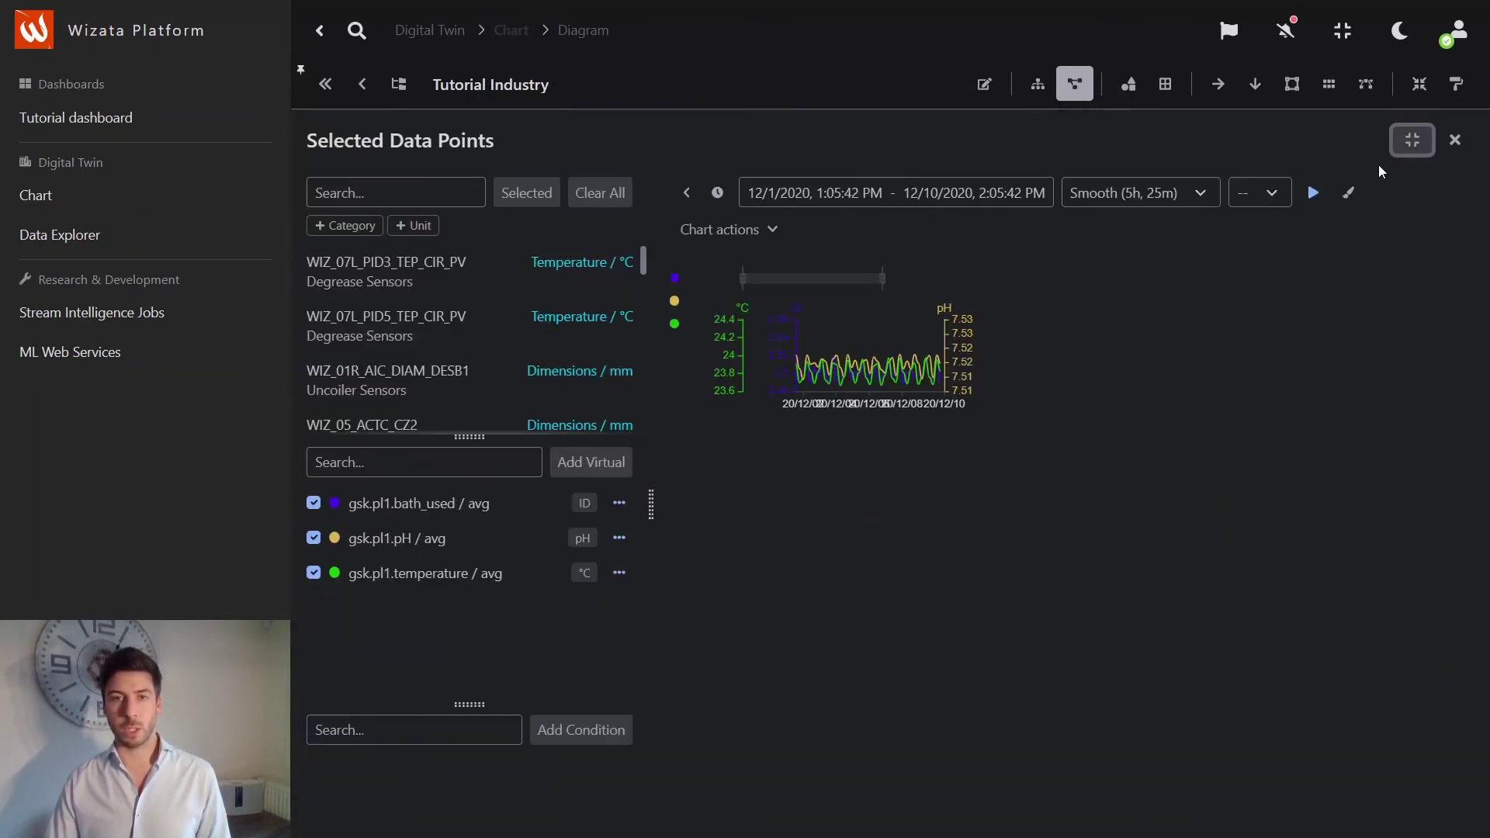